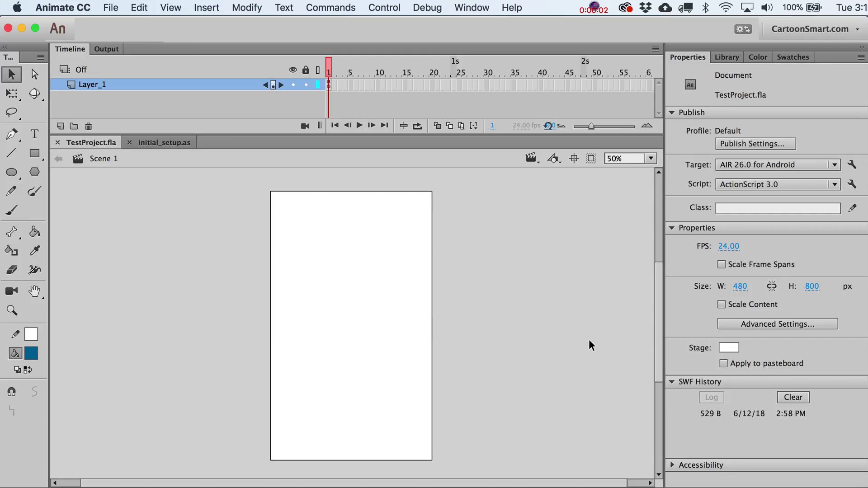
Step: Set the stage background colour to light blue #66CCFF and zoom in on the stage
{"action": "left_click", "coordinate": [727, 347]}
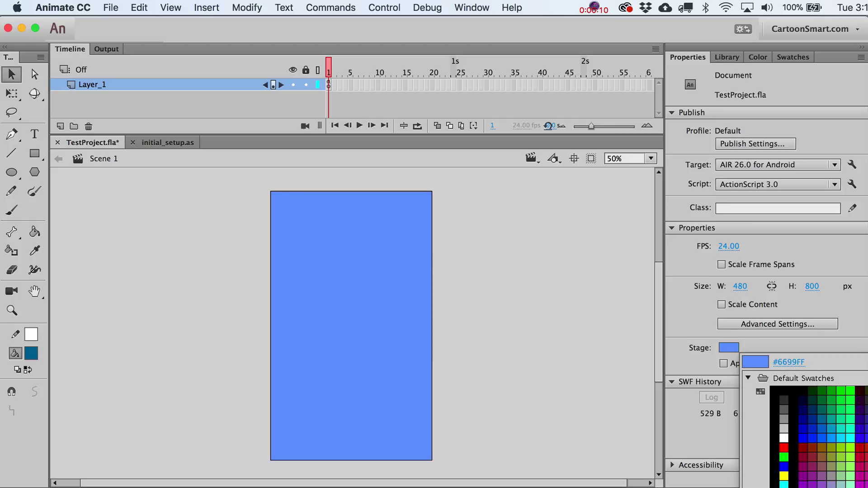
{"action": "left_click", "coordinate": [866, 447]}
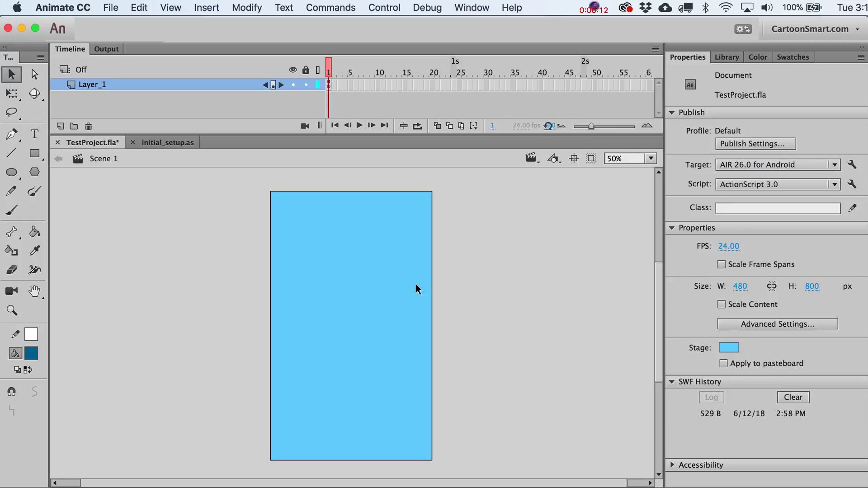
{"action": "left_click", "coordinate": [12, 310]}
{"action": "left_click_drag", "start_coordinate": [218, 207], "coordinate": [503, 470]}
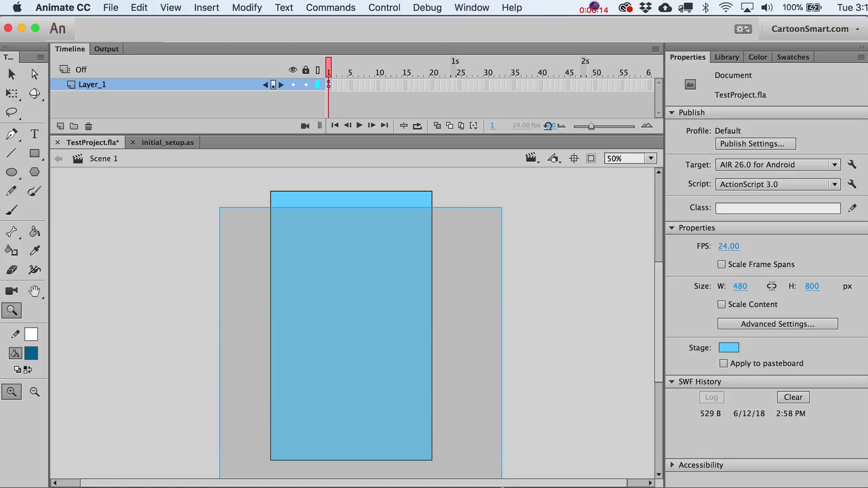
Step: Zoom in closer and draw a white-filled circle near the stage's upper middle with the Oval tool
{"action": "key", "text": "v"}
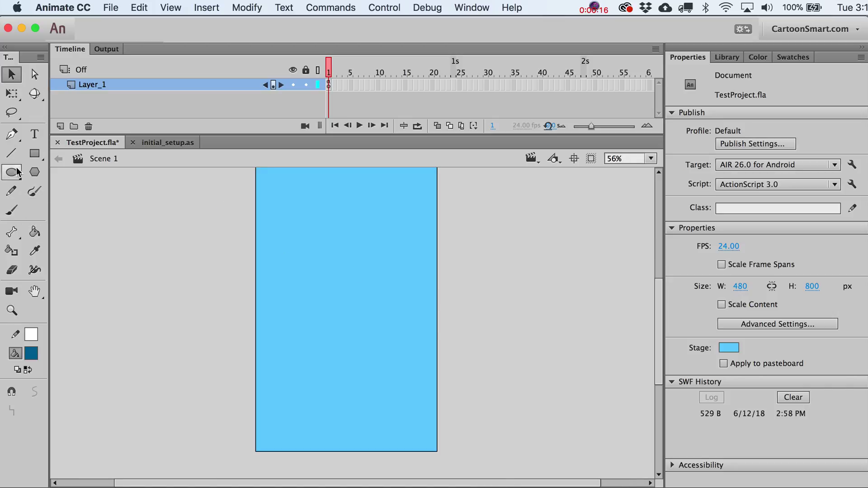
{"action": "left_click", "coordinate": [11, 310]}
{"action": "left_click_drag", "start_coordinate": [222, 206], "coordinate": [491, 380]}
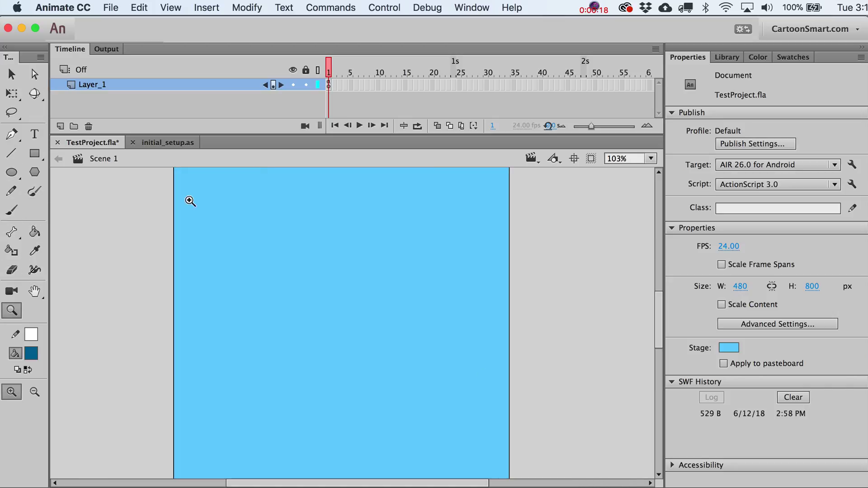
{"action": "left_click", "coordinate": [13, 173]}
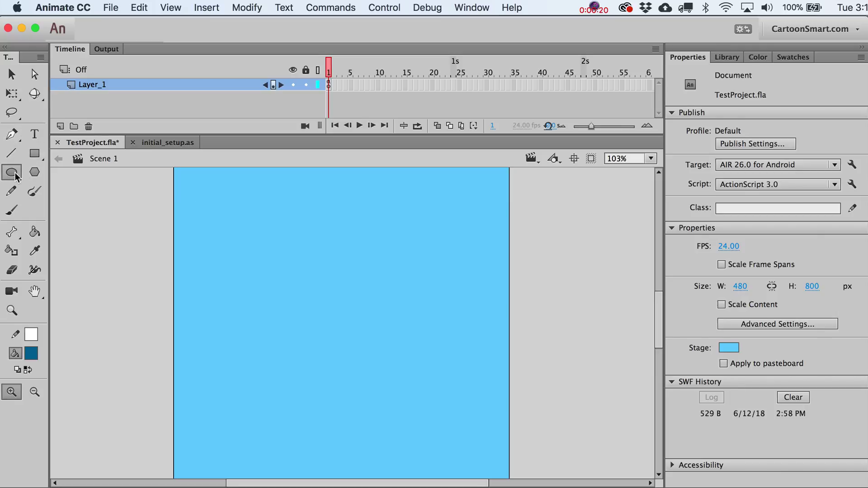
{"action": "left_click", "coordinate": [32, 356]}
{"action": "left_click", "coordinate": [84, 443]}
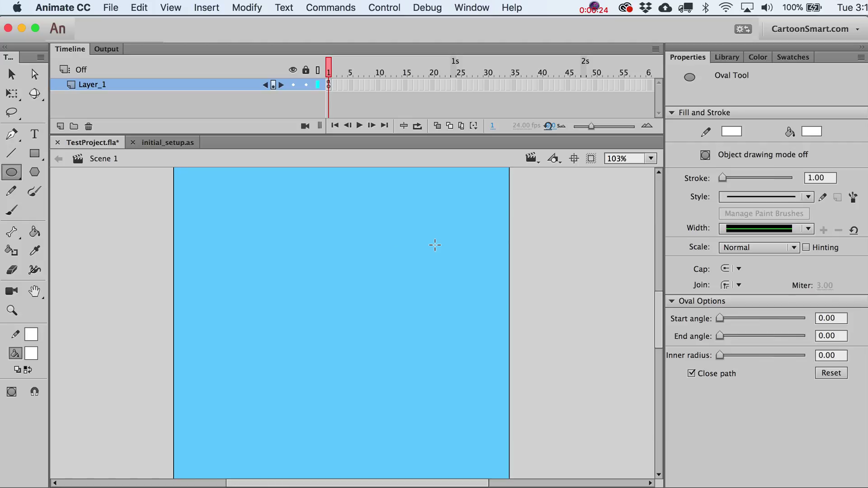
{"action": "left_click_drag", "start_coordinate": [366, 248], "coordinate": [400, 280]}
Step: Select the circle's outline, then select its white fill
{"action": "key", "text": "v"}
{"action": "left_click", "coordinate": [400, 267]}
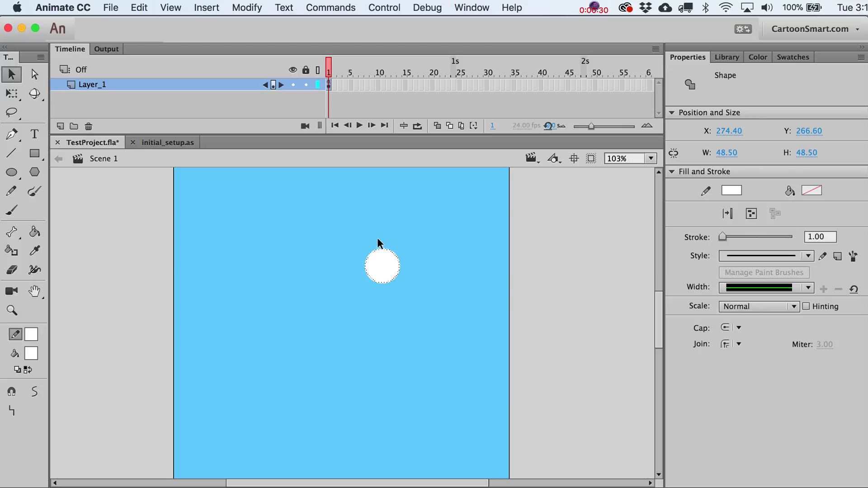
{"action": "left_click", "coordinate": [400, 240]}
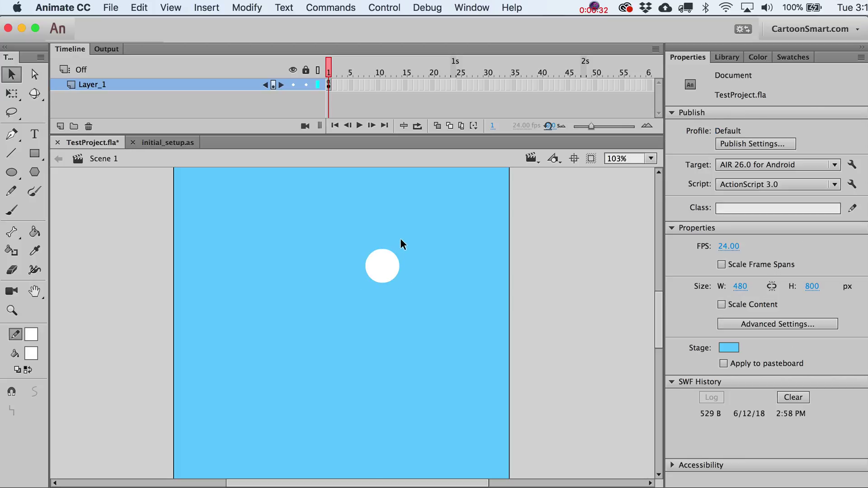
{"action": "left_click", "coordinate": [376, 268]}
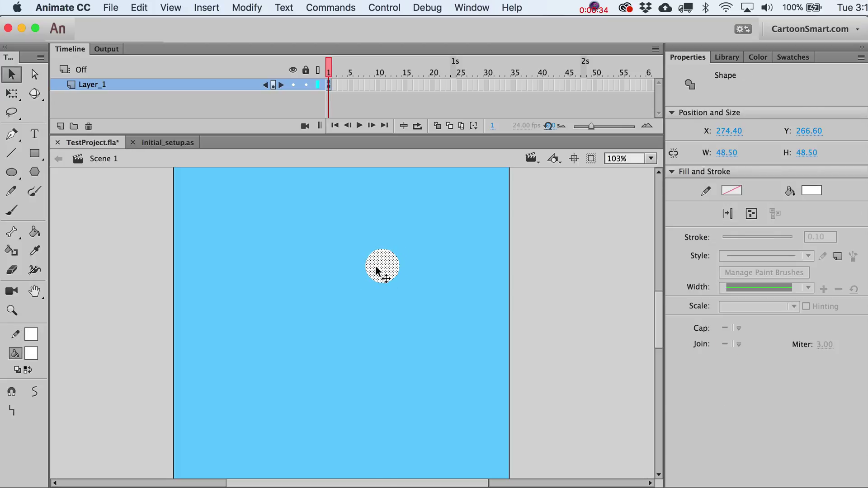
Step: Convert the white circle via Modify > Convert to Symbol into a Movie Clip named 'Circle'
{"action": "key", "text": "F8"}
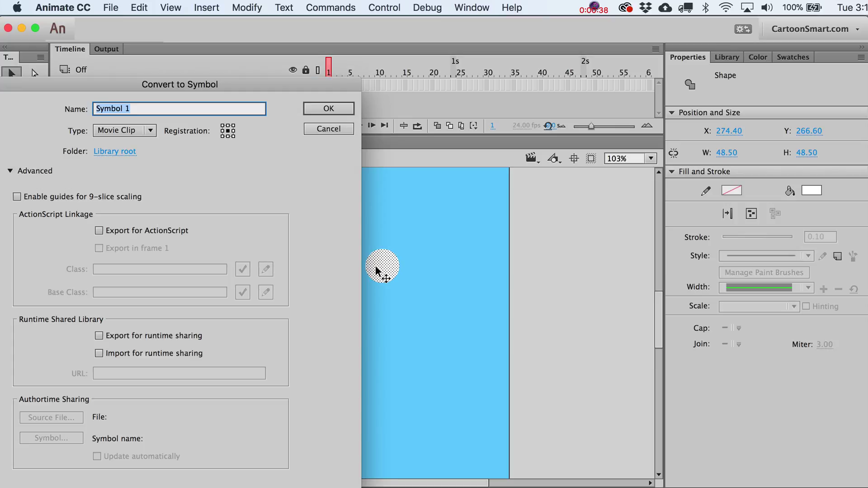
{"action": "left_click", "coordinate": [344, 131]}
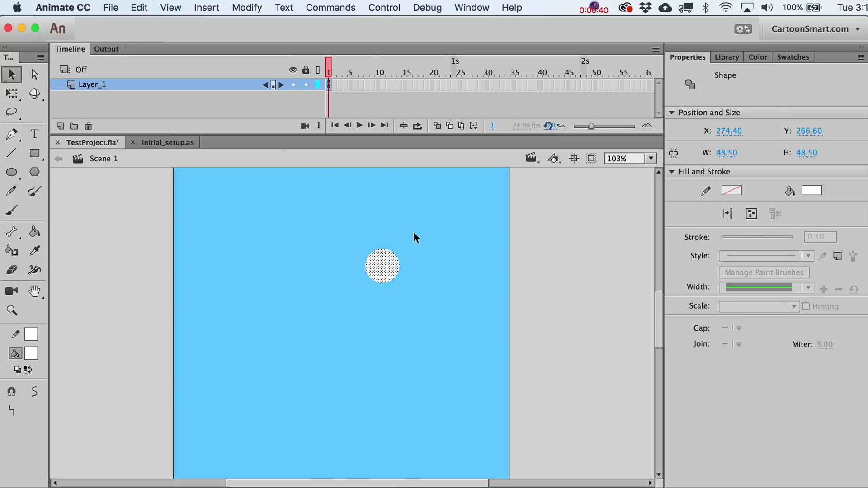
{"action": "right_click", "coordinate": [372, 261]}
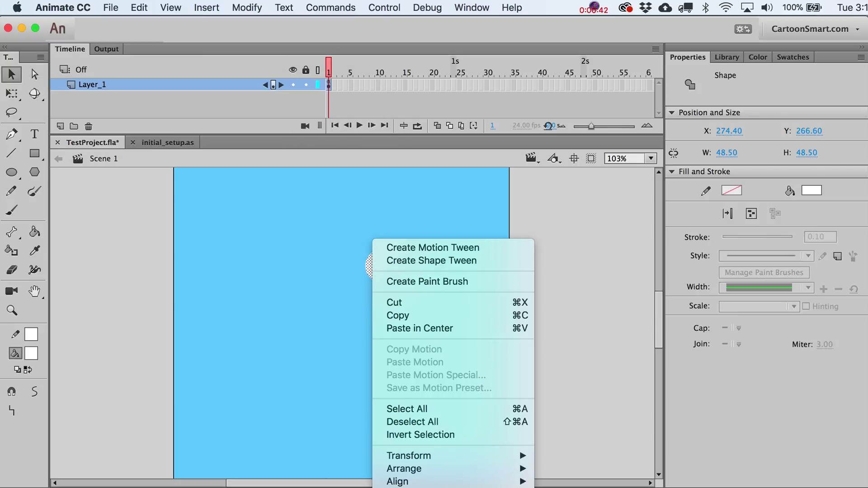
{"action": "left_click", "coordinate": [375, 260]}
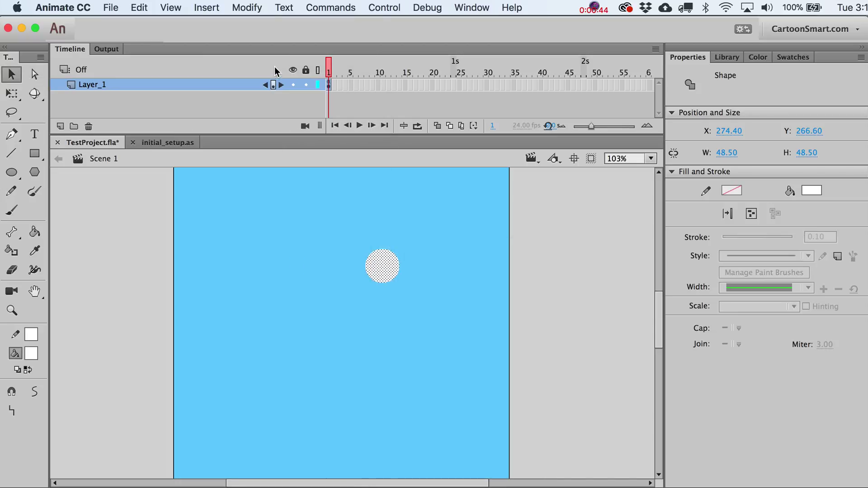
{"action": "left_click", "coordinate": [254, 10]}
{"action": "left_click", "coordinate": [290, 44]}
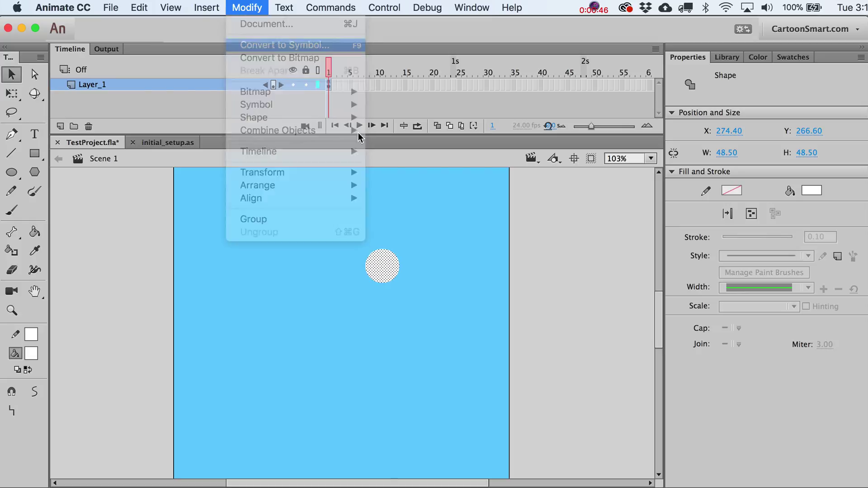
{"action": "type", "text": "Circle"}
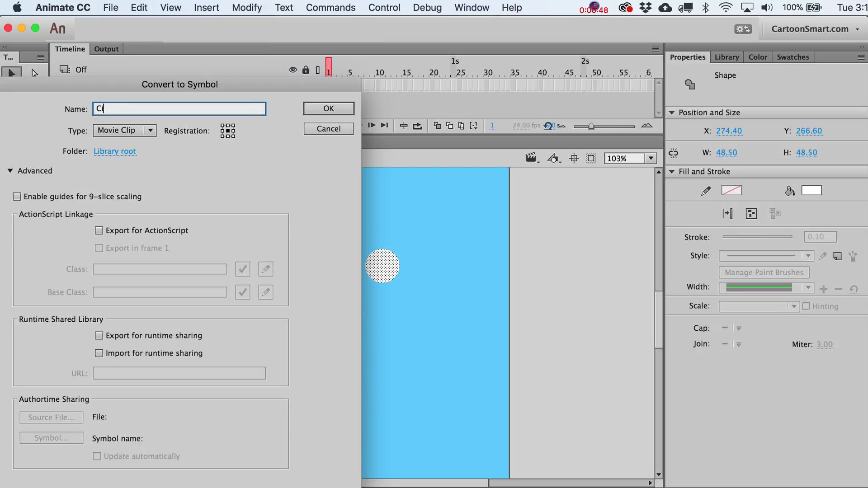
{"action": "key", "text": "Return"}
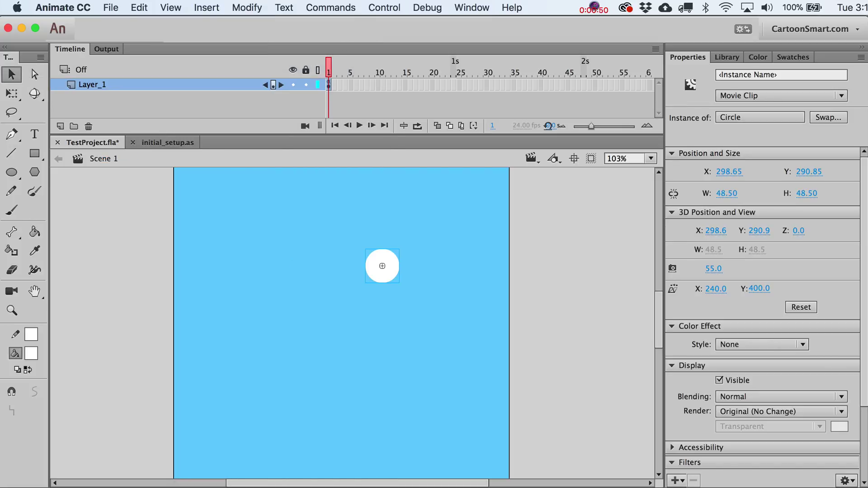
{"action": "left_click", "coordinate": [36, 157]}
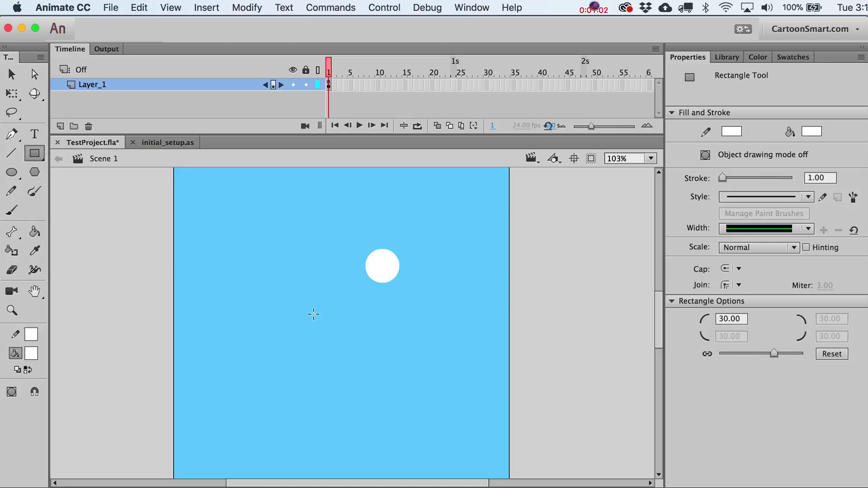
Step: Draw a white rectangle with 30-pixel rounded corners below-left of the circle and select its fill
{"action": "left_click_drag", "start_coordinate": [282, 294], "coordinate": [354, 329]}
{"action": "key", "text": "v"}
{"action": "left_click", "coordinate": [350, 319]}
{"action": "left_click", "coordinate": [235, 323]}
{"action": "left_click", "coordinate": [317, 311]}
{"action": "key", "text": "Delete"}
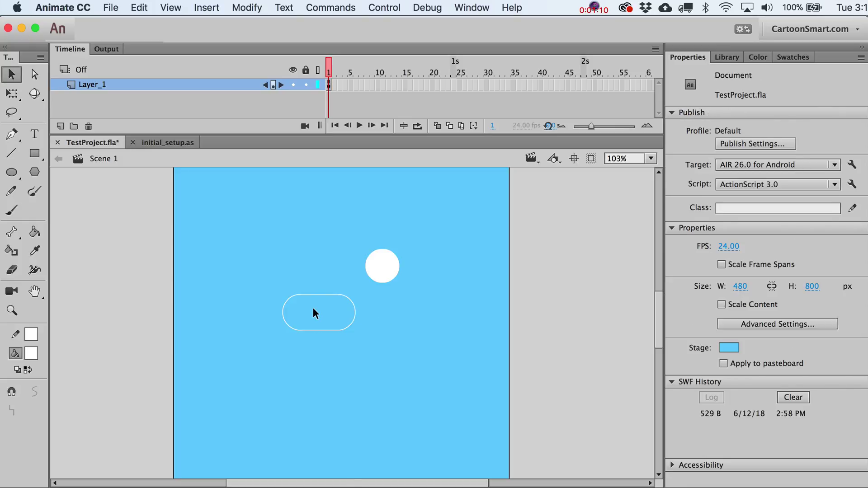
{"action": "key", "text": "super+z"}
{"action": "left_click", "coordinate": [194, 312]}
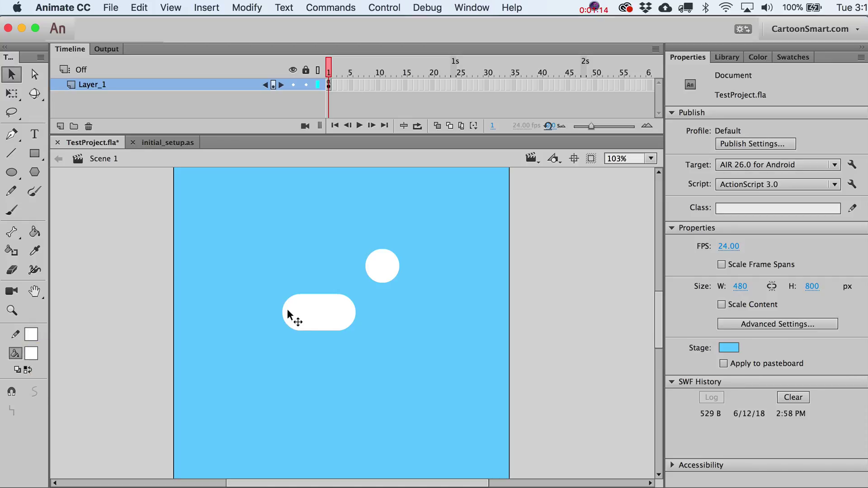
{"action": "left_click", "coordinate": [313, 310]}
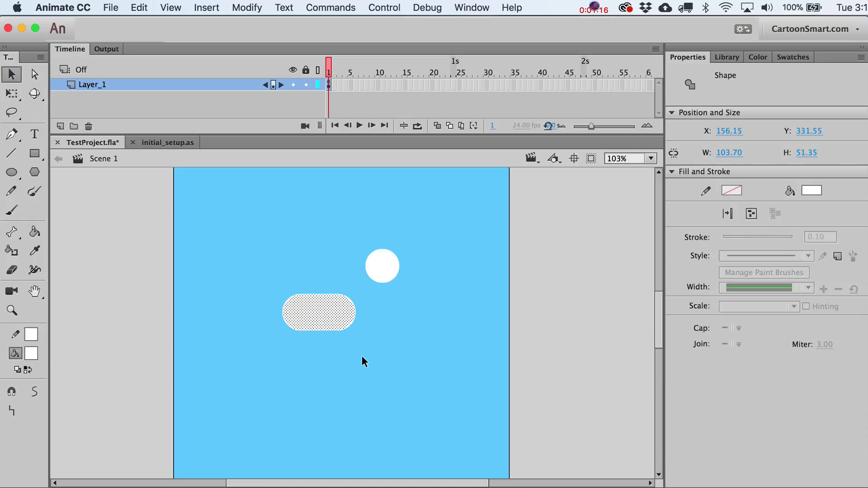
Step: Restore the pill's fill and colour it light blue #66CCFF
{"action": "key", "text": "Delete"}
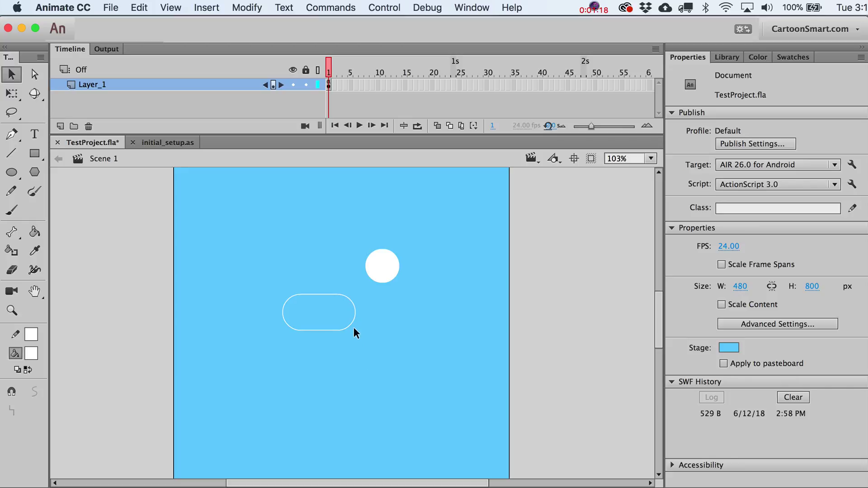
{"action": "key", "text": "super+z"}
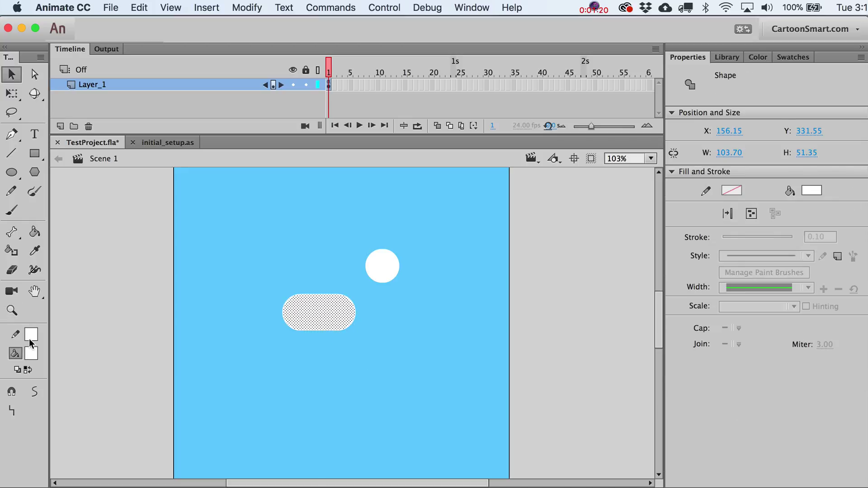
{"action": "left_click", "coordinate": [30, 355]}
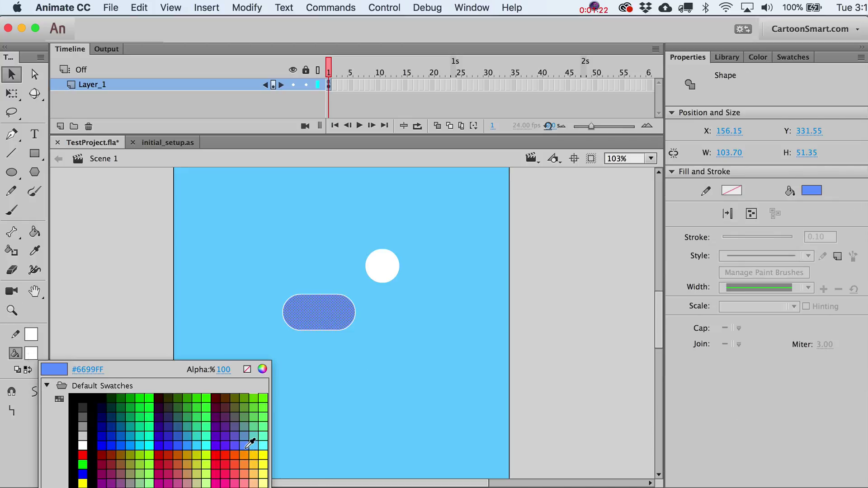
{"action": "left_click", "coordinate": [256, 447]}
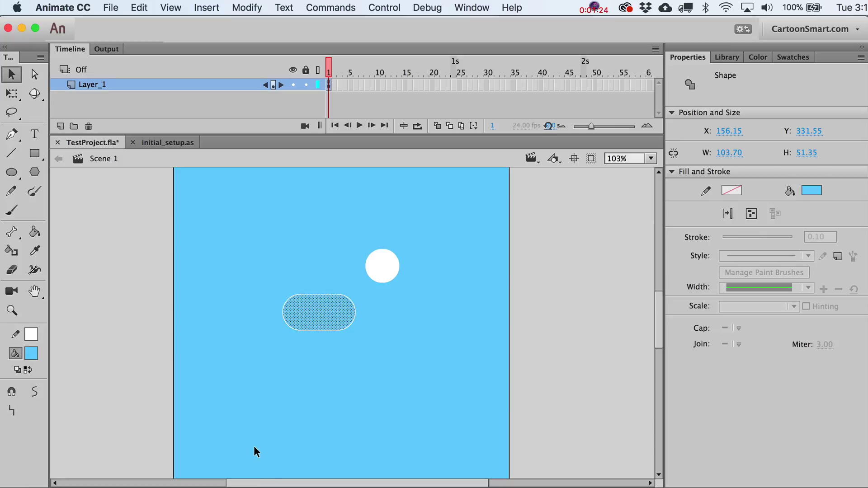
{"action": "left_click", "coordinate": [253, 454]}
{"action": "left_click", "coordinate": [307, 323]}
Step: Recolour the pill's fill cyan and select the whole pill including its white outline
{"action": "left_click", "coordinate": [31, 353]}
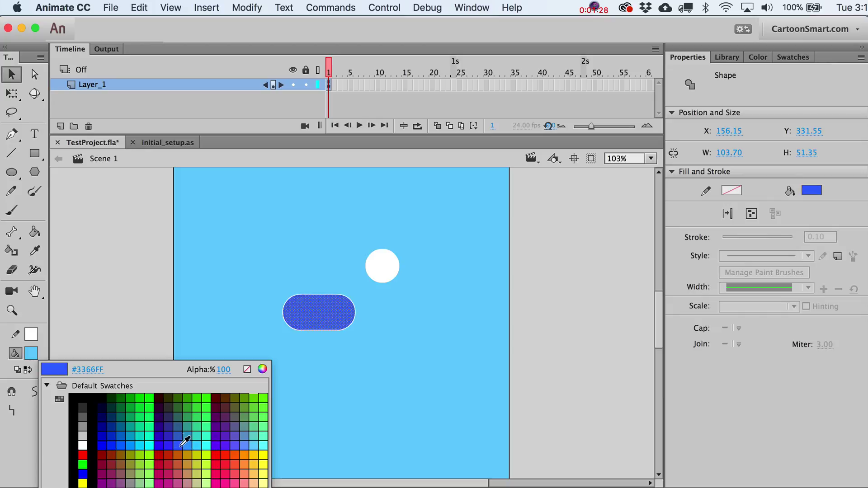
{"action": "left_click", "coordinate": [199, 442]}
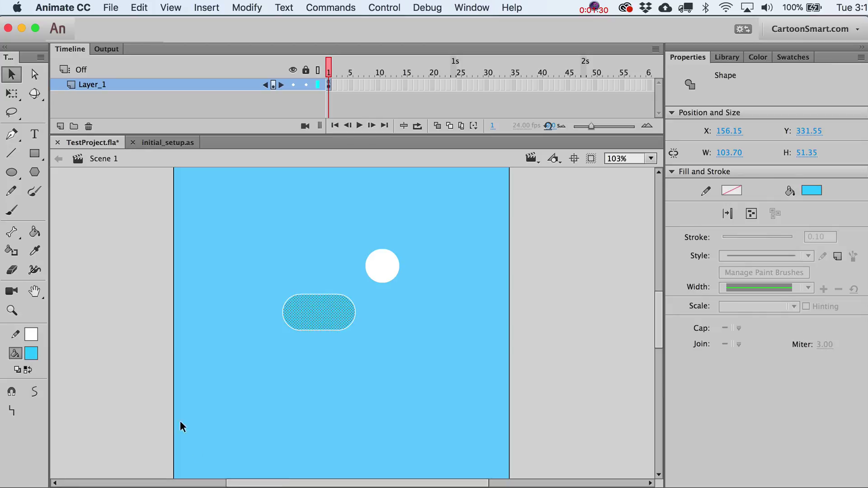
{"action": "left_click", "coordinate": [155, 361]}
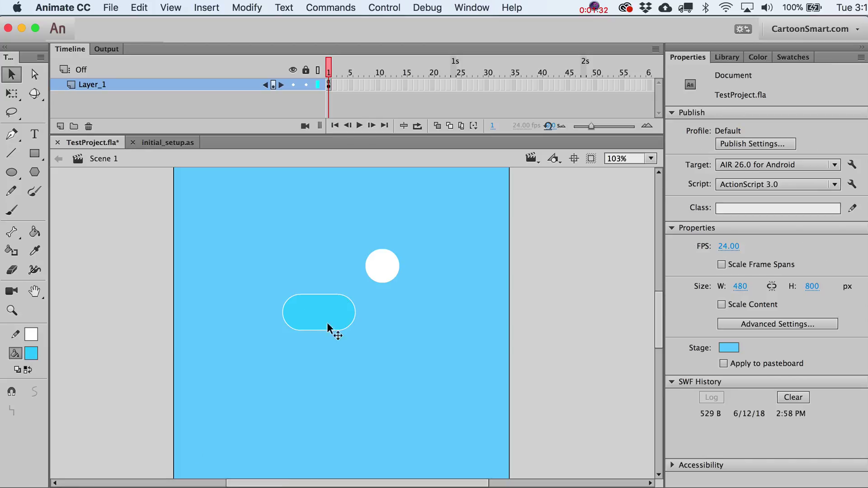
{"action": "left_click", "coordinate": [317, 310]}
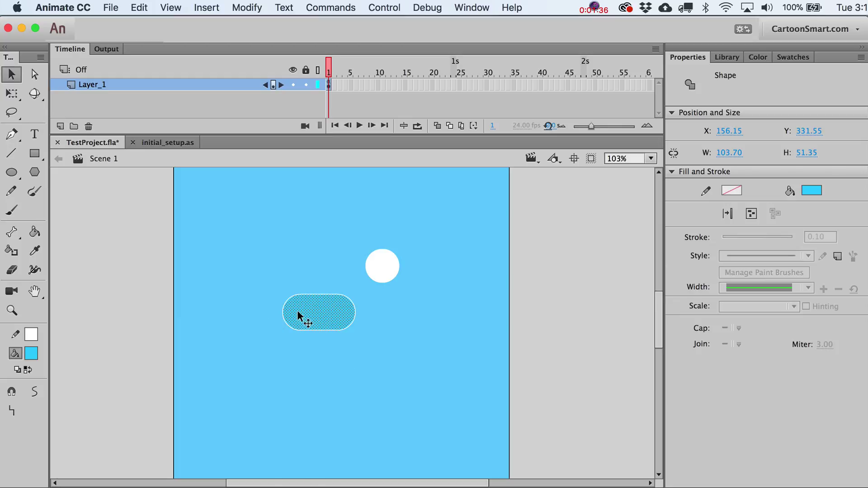
{"action": "left_click", "coordinate": [256, 346]}
{"action": "double_click", "coordinate": [316, 319]}
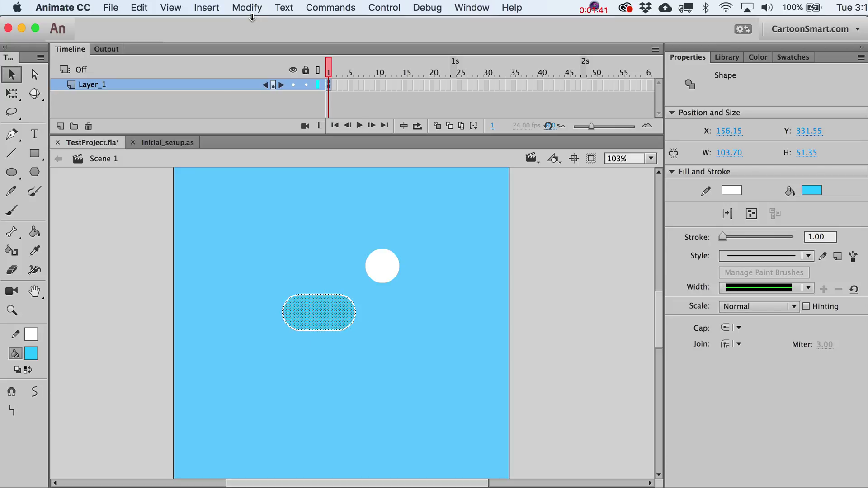
Step: Convert the pill shape into a Movie Clip symbol named 'Backing'
{"action": "left_click", "coordinate": [386, 8]}
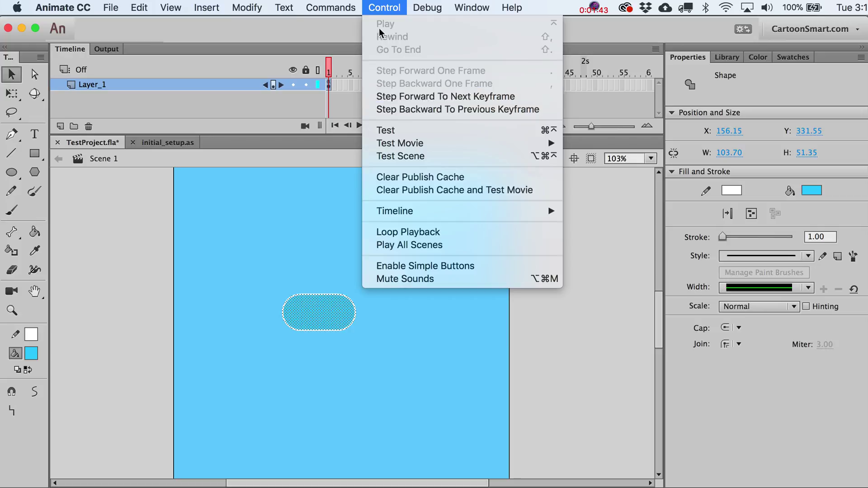
{"action": "mouse_move", "coordinate": [247, 7]}
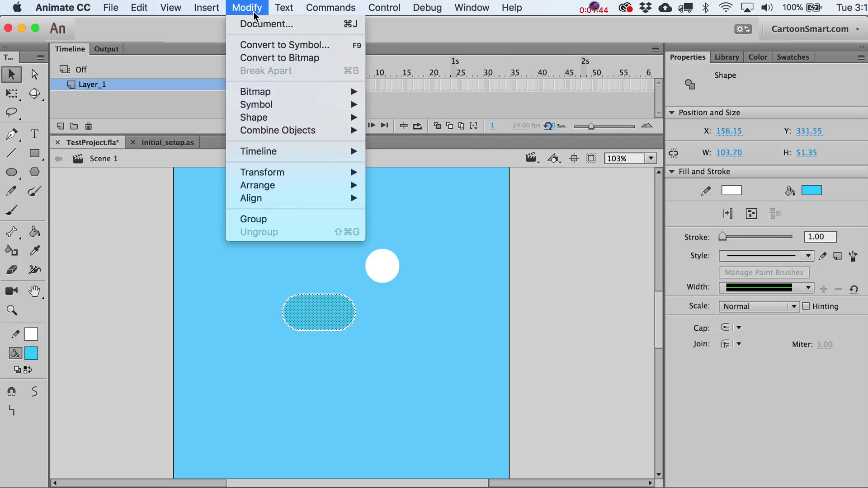
{"action": "left_click", "coordinate": [268, 45]}
{"action": "type", "text": "Backing"}
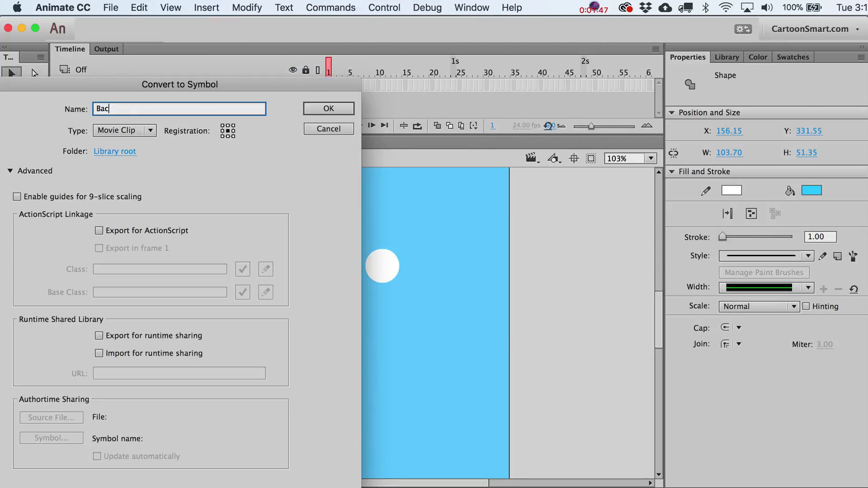
{"action": "key", "text": "Return"}
Step: Move the Backing clip up over the circle and bring the white circle back above it
{"action": "left_click_drag", "start_coordinate": [338, 322], "coordinate": [387, 322]}
{"action": "left_click", "coordinate": [367, 271]}
{"action": "key", "text": "ctrl+z"}
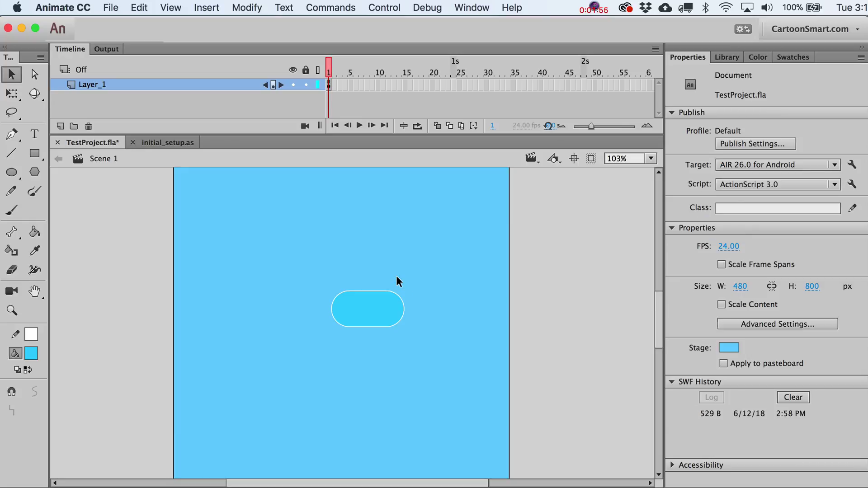
{"action": "key", "text": "ctrl+z"}
Step: Move the white knob into the pill's right end and nudge it 2 px left
{"action": "left_click_drag", "start_coordinate": [362, 321], "coordinate": [378, 309]}
{"action": "key", "text": "Left"}
{"action": "key", "text": "Left"}
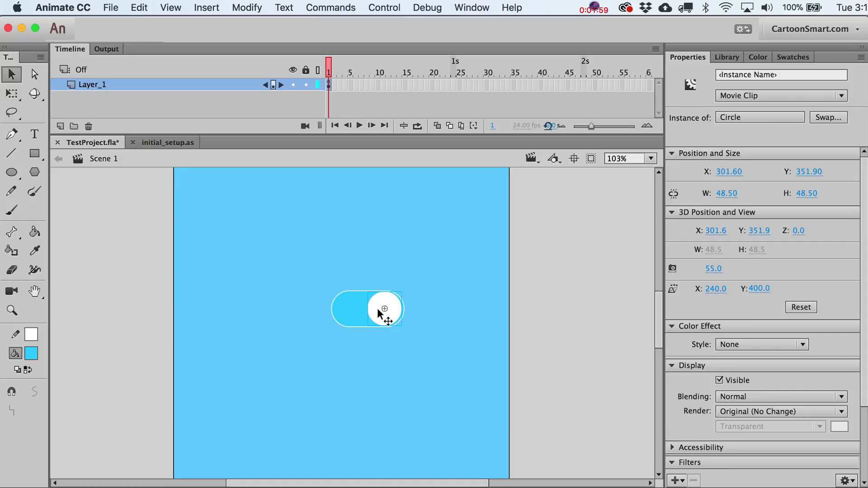
{"action": "left_click", "coordinate": [489, 348]}
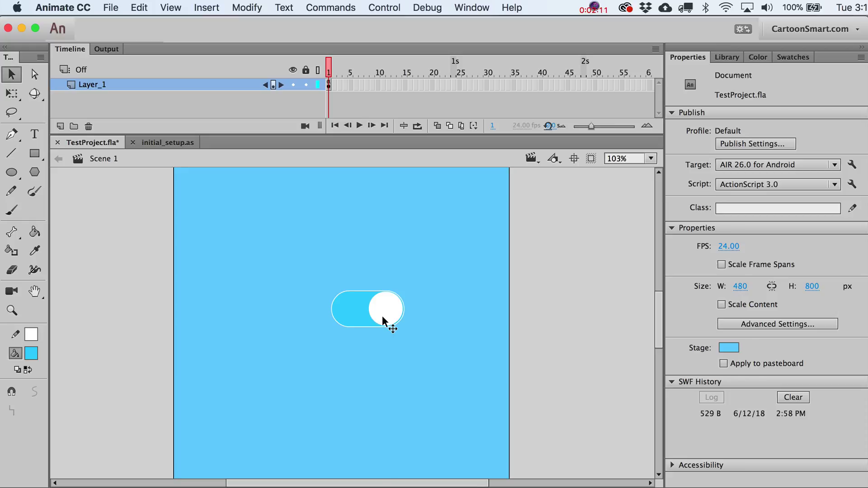
Step: Resize the knob with Free Transform to 47.8 wide, then zoom back out to 132%
{"action": "left_click", "coordinate": [12, 311]}
{"action": "left_click_drag", "start_coordinate": [305, 246], "coordinate": [436, 368]}
{"action": "left_click", "coordinate": [12, 74]}
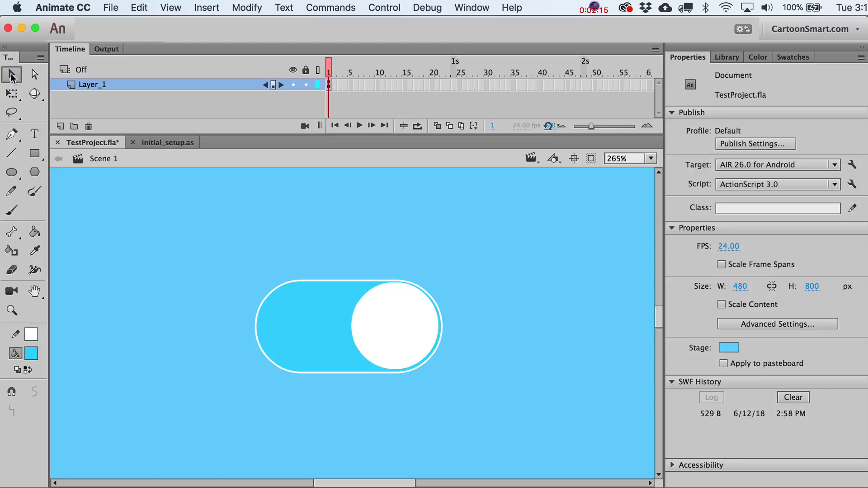
{"action": "left_click", "coordinate": [428, 317]}
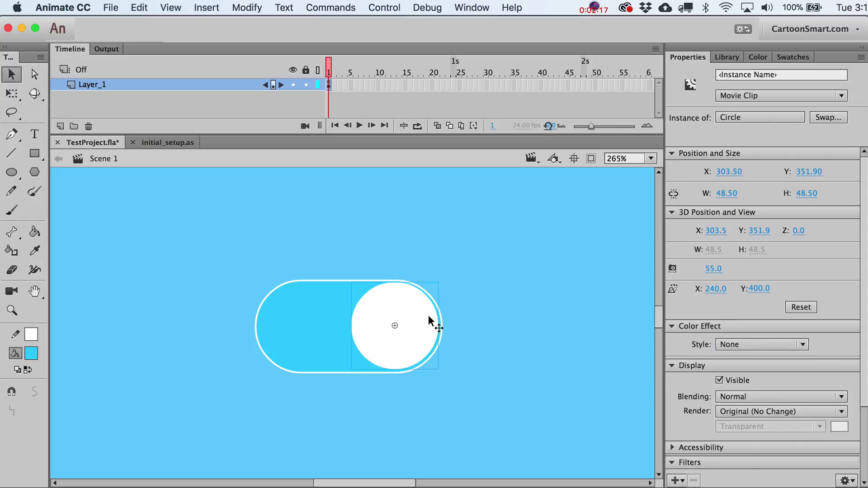
{"action": "key", "text": "q"}
{"action": "left_click_drag", "start_coordinate": [439, 281], "coordinate": [438, 282]}
{"action": "key", "text": "v"}
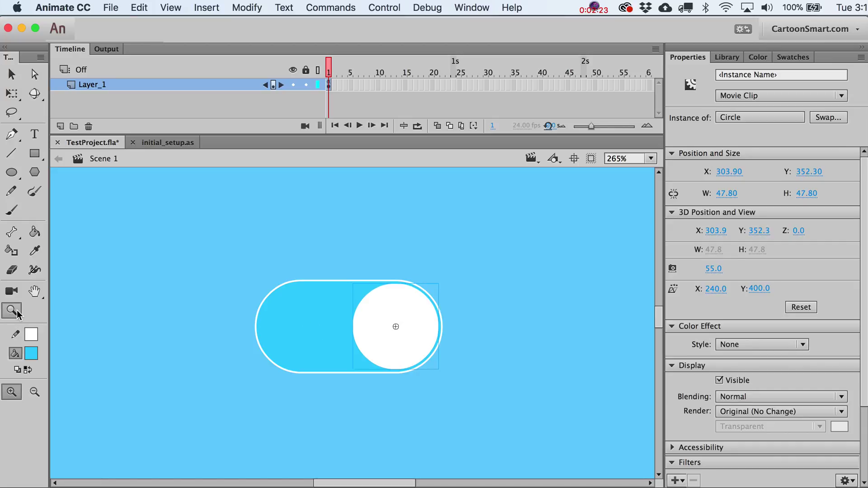
{"action": "key", "text": "super+minus"}
{"action": "left_click", "coordinate": [495, 401]}
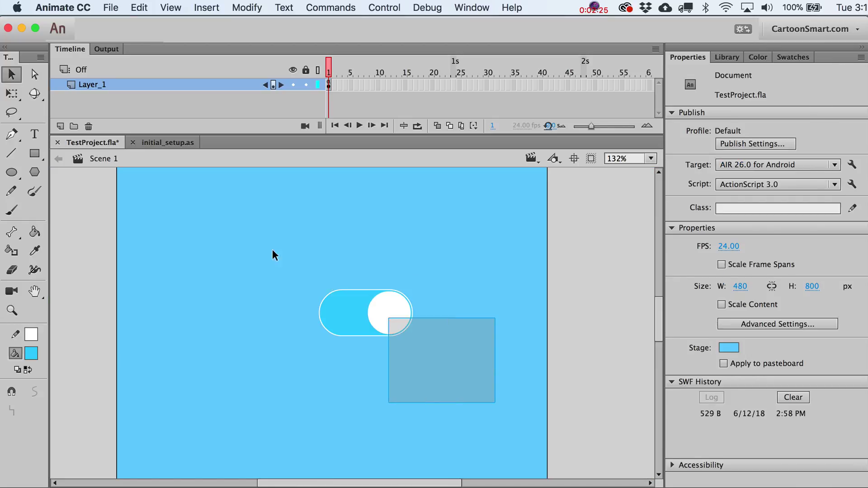
Step: Select both the backing and knob and convert them with F8 into a Movie Clip named 'ToggleSwitch'
{"action": "key", "text": "super+a"}
{"action": "left_click", "coordinate": [251, 334]}
{"action": "key", "text": "super+a"}
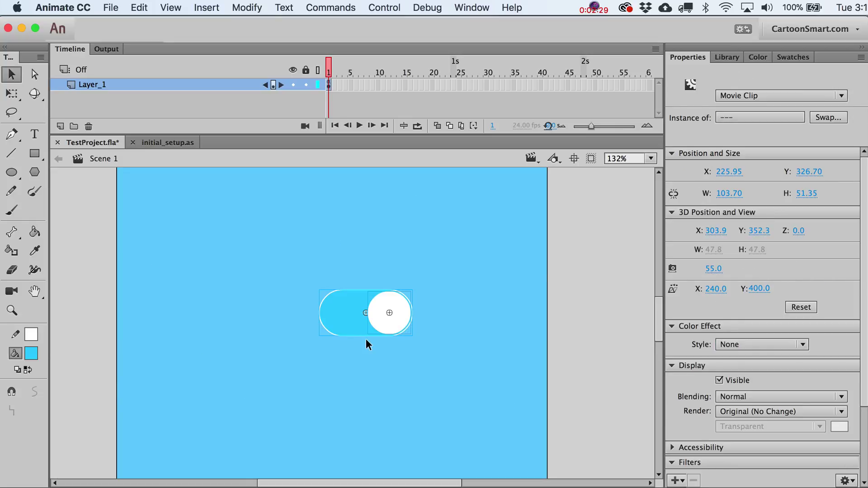
{"action": "key", "text": "F8"}
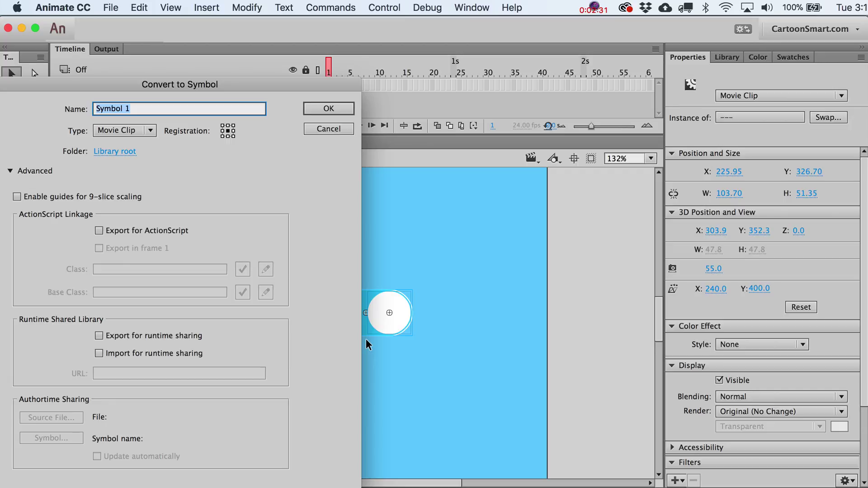
{"action": "type", "text": "ToggleSwitch"}
{"action": "key", "text": "Return"}
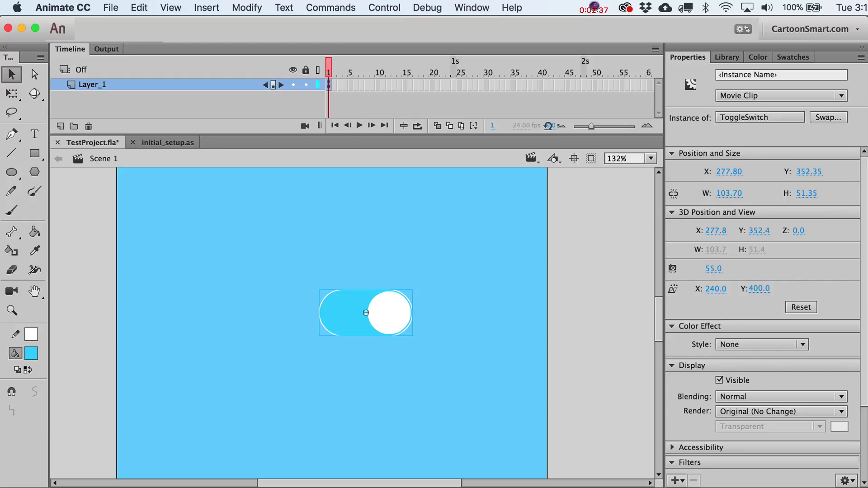
Step: Enter 'simpleToggle' as the toggle's instance name in the Properties panel and check it
{"action": "left_click", "coordinate": [515, 373]}
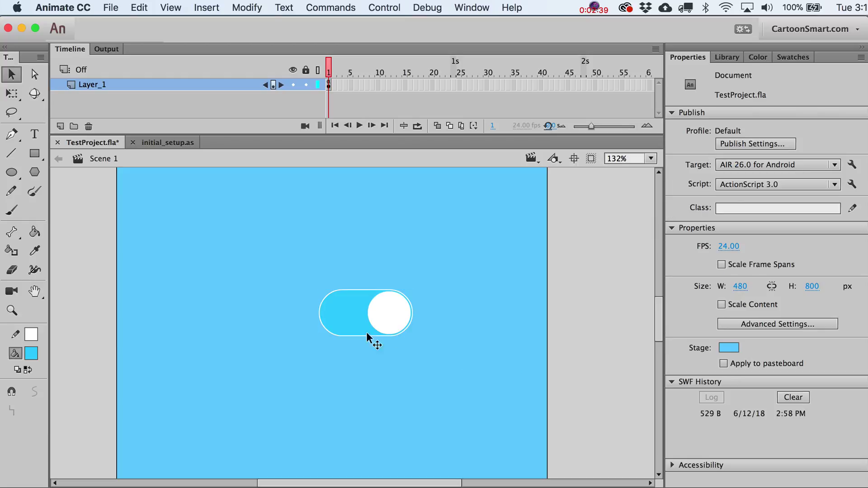
{"action": "left_click", "coordinate": [397, 329]}
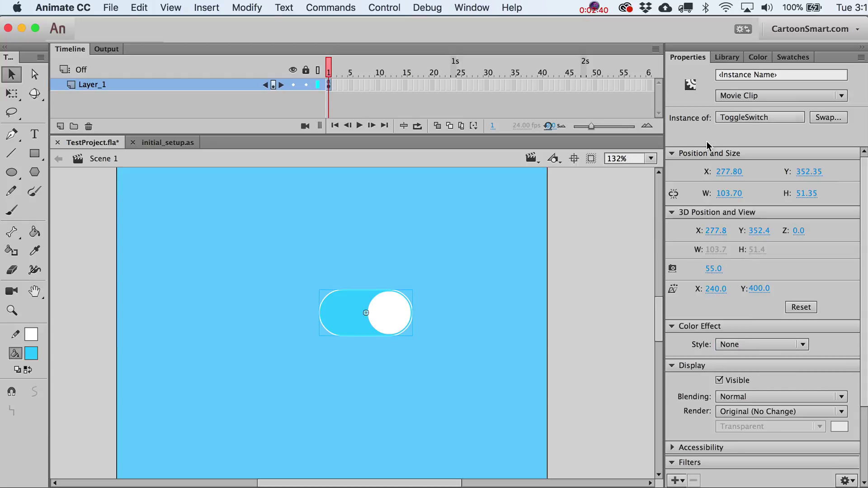
{"action": "left_click", "coordinate": [742, 74]}
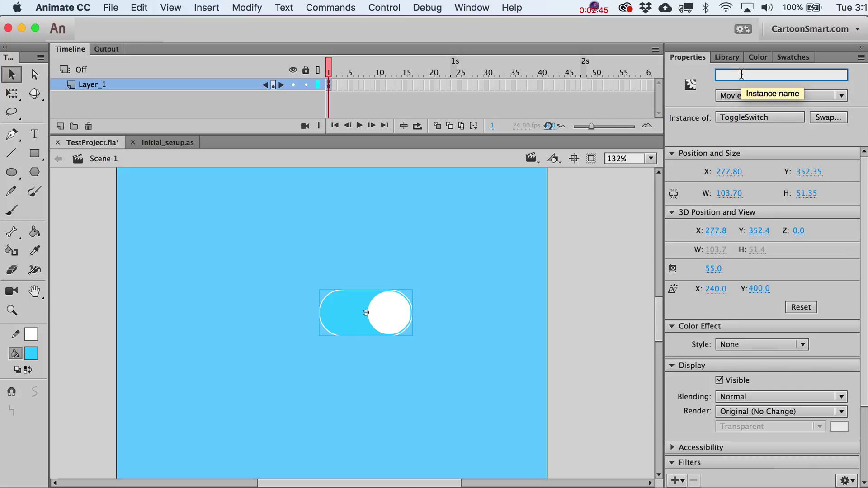
{"action": "type", "text": "simple"}
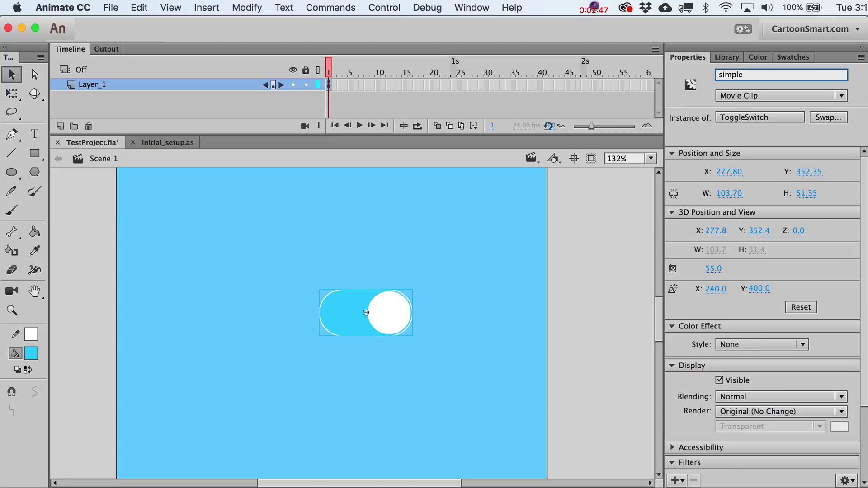
{"action": "type", "text": "Toggle"}
{"action": "key", "text": "Tab"}
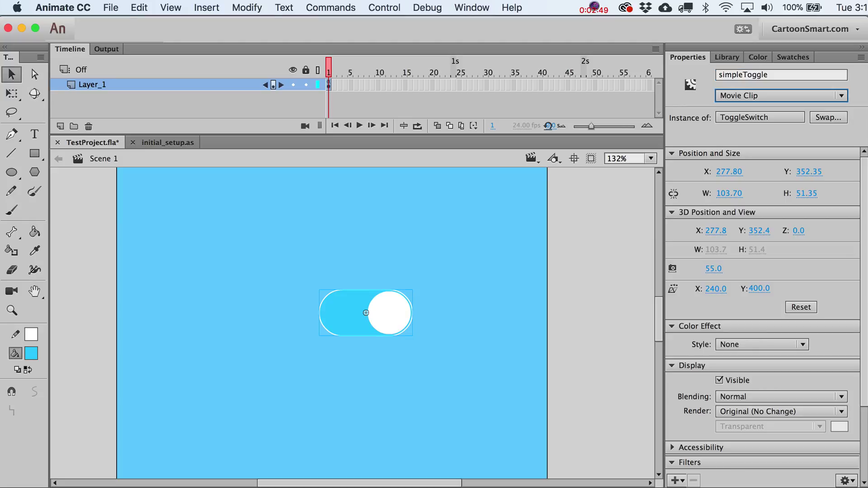
{"action": "key", "text": "shift+Tab"}
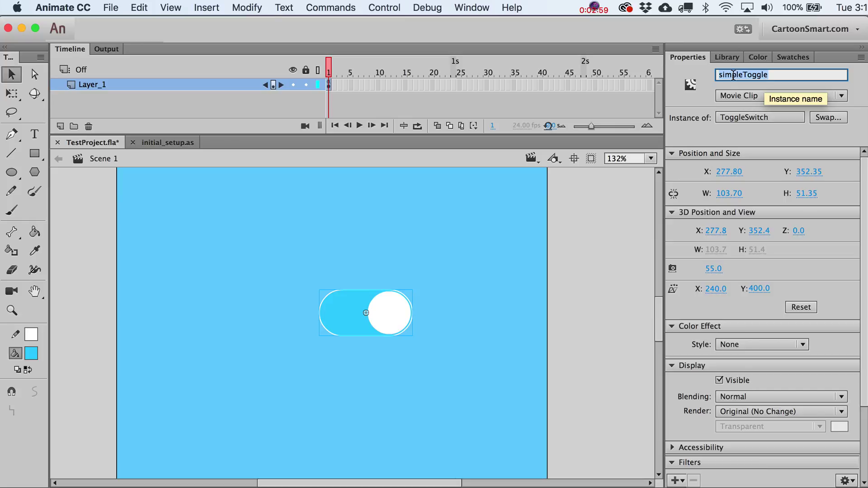
{"action": "left_click", "coordinate": [505, 267]}
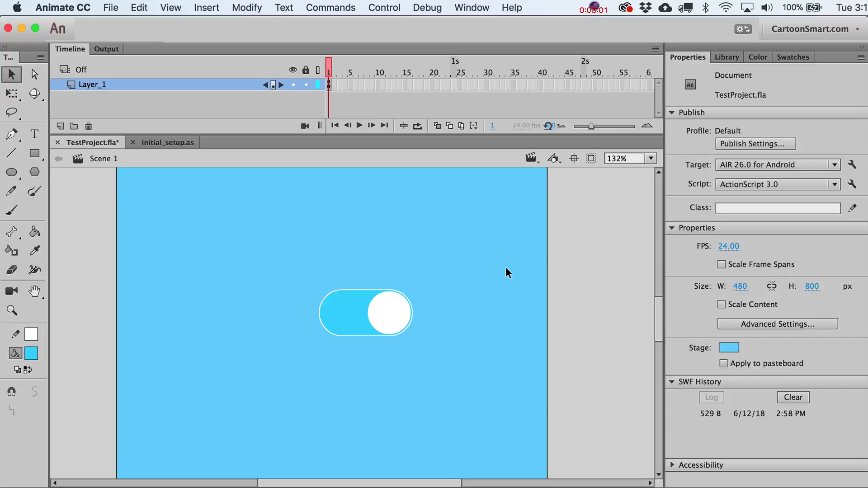
{"action": "left_click", "coordinate": [329, 85]}
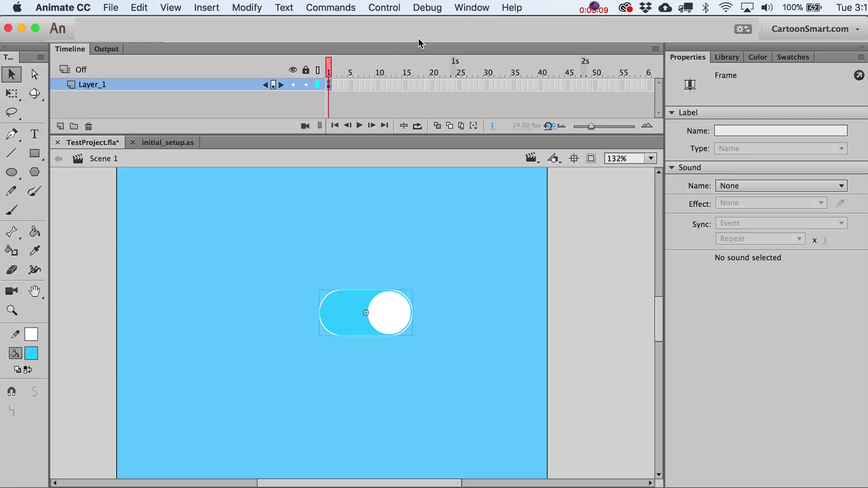
Step: View the code attached to frame 1 in the Actions panel, then close it
{"action": "left_click", "coordinate": [472, 7]}
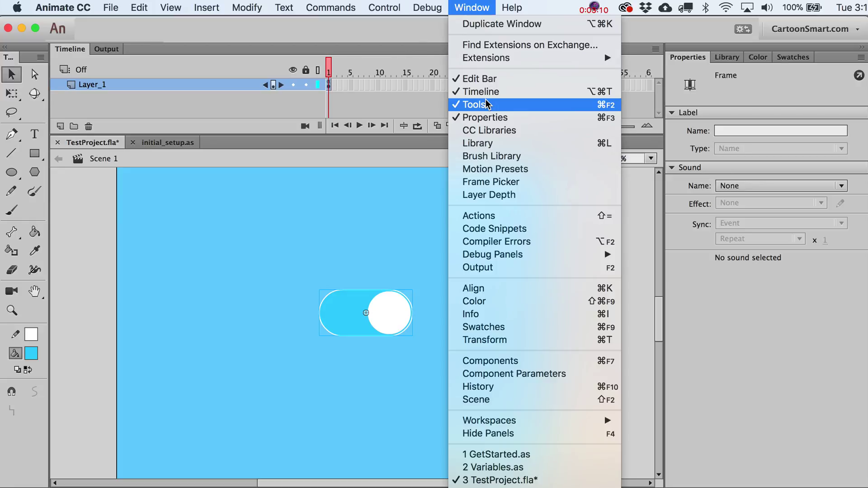
{"action": "left_click", "coordinate": [505, 217]}
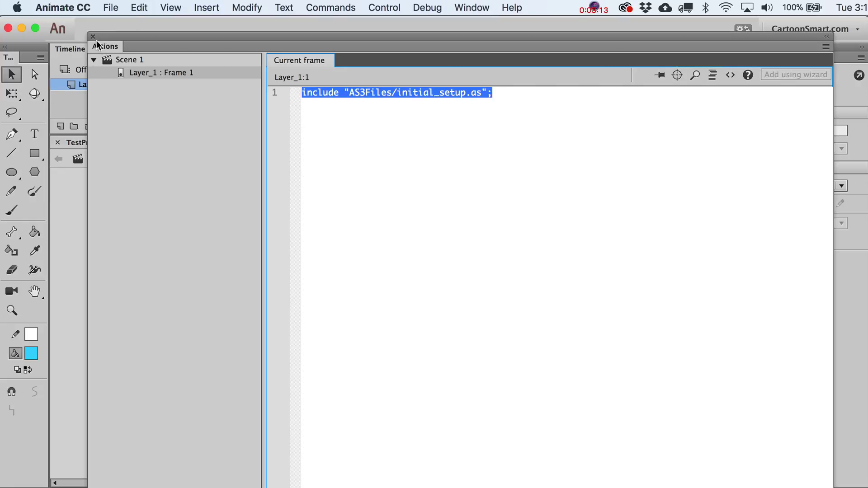
{"action": "key", "text": "F9"}
Step: Cut the toggle off Layer_1 and add a new layer, Layer_2
{"action": "left_click", "coordinate": [388, 252]}
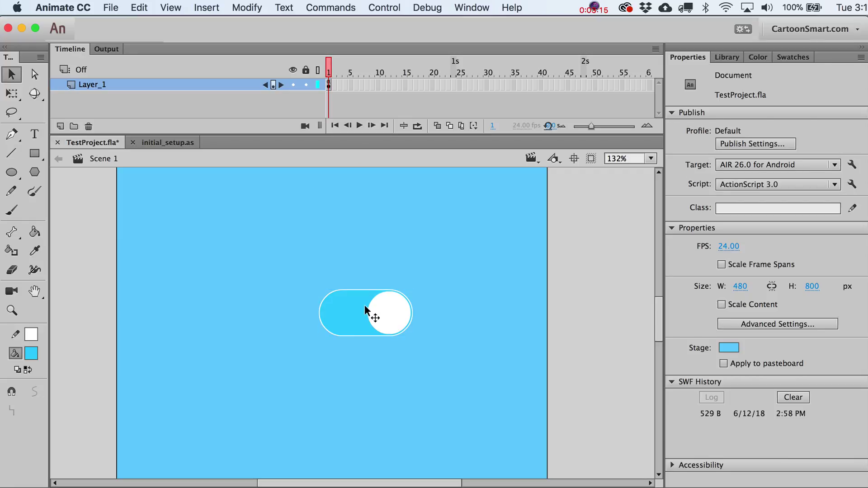
{"action": "left_click", "coordinate": [365, 304]}
{"action": "key", "text": "Delete"}
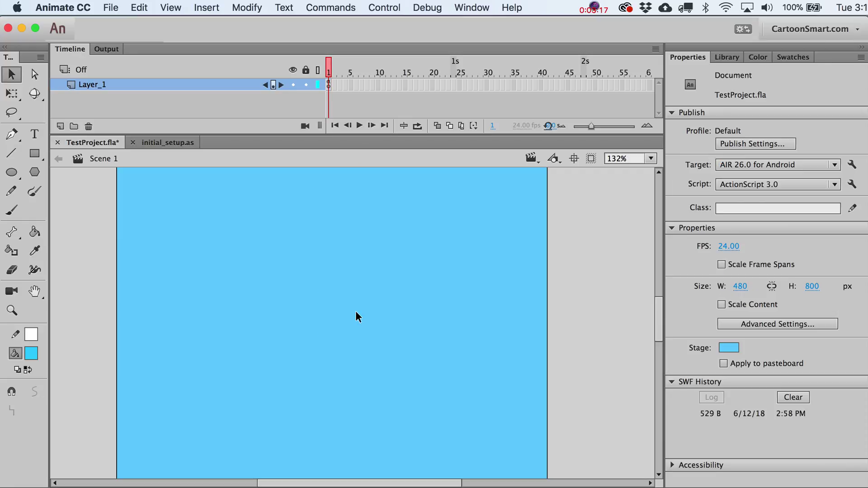
{"action": "left_click", "coordinate": [60, 126]}
{"action": "left_click", "coordinate": [147, 102]}
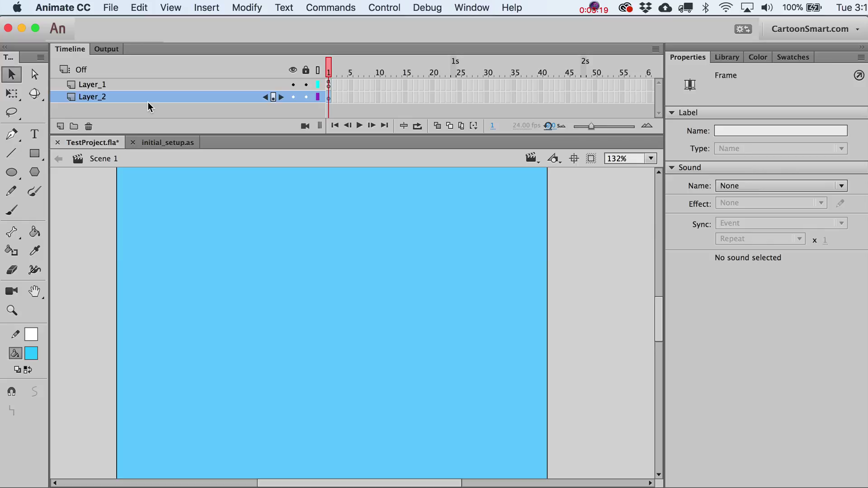
Step: Rename Layer_2 to Toggle (typed 'Toggelele') and Layer_1 to 'Code', and nudge the toggle left
{"action": "double_click", "coordinate": [99, 98]}
{"action": "type", "text": "Toggel"}
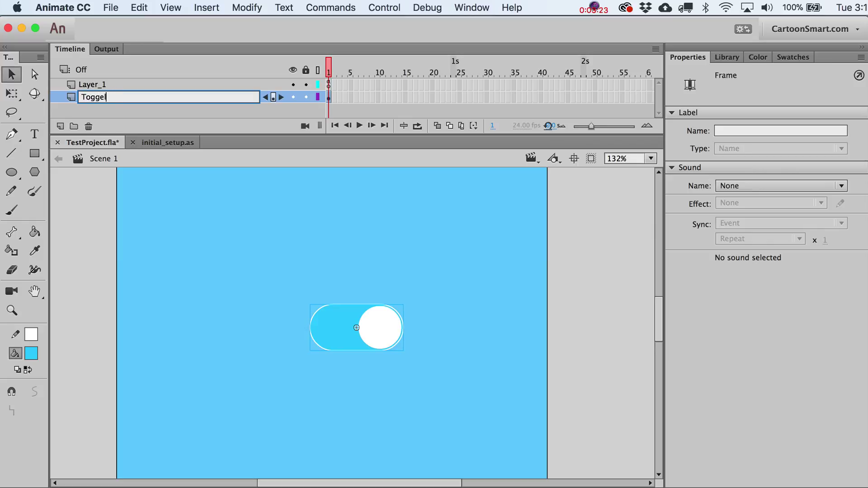
{"action": "type", "text": "ele"}
{"action": "double_click", "coordinate": [93, 85]}
{"action": "type", "text": "Code"}
{"action": "key", "text": "Return"}
{"action": "left_click_drag", "start_coordinate": [375, 344], "coordinate": [369, 331]}
{"action": "left_click", "coordinate": [479, 308]}
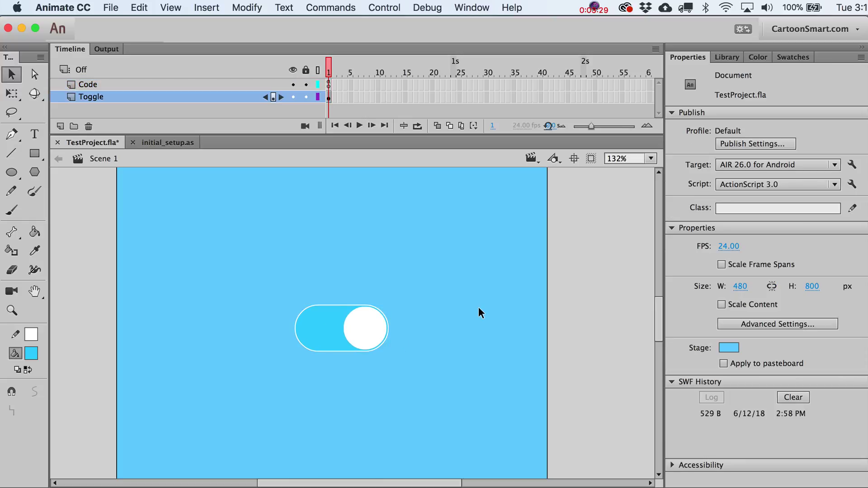
{"action": "left_click", "coordinate": [481, 9]}
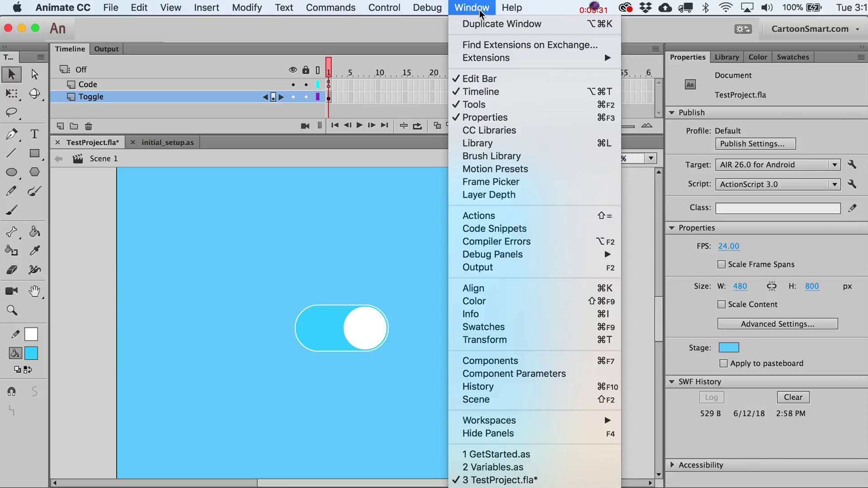
{"action": "left_click", "coordinate": [548, 360]}
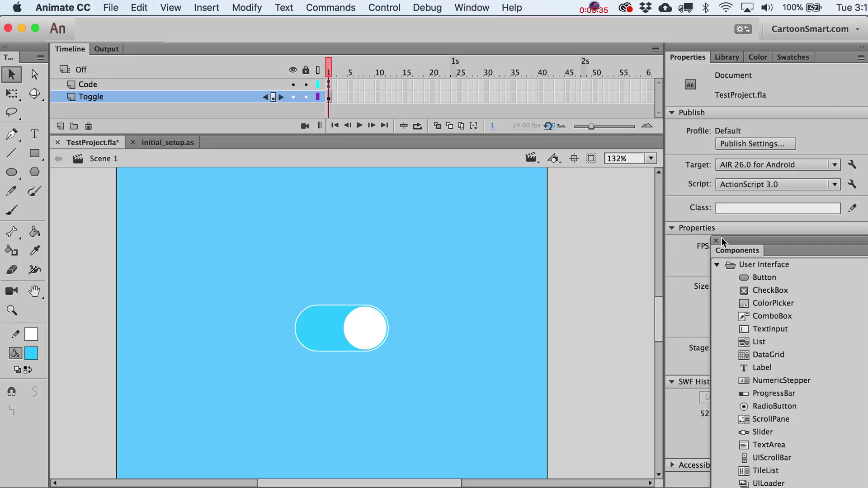
{"action": "left_click_drag", "start_coordinate": [740, 243], "coordinate": [610, 102]}
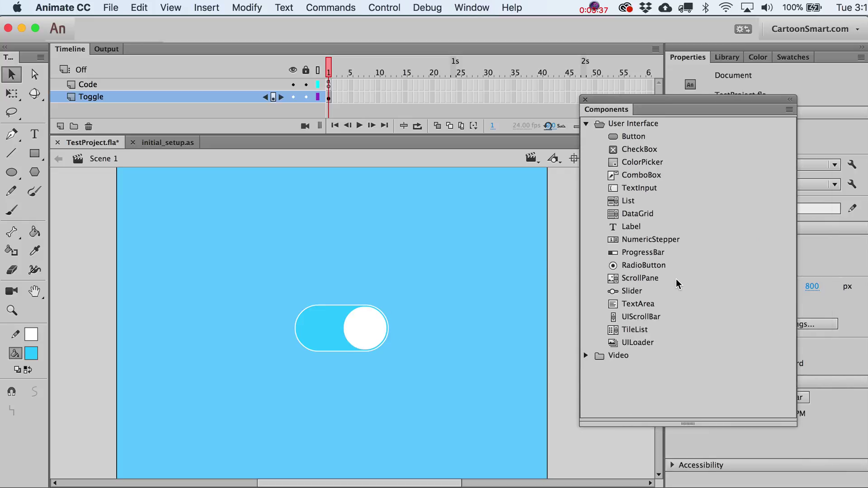
{"action": "left_click", "coordinate": [611, 152]}
{"action": "left_click_drag", "start_coordinate": [611, 153], "coordinate": [531, 371]}
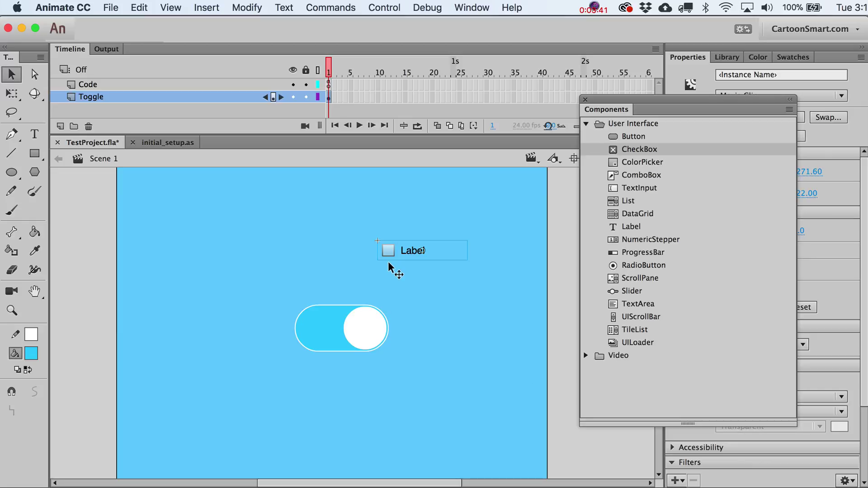
{"action": "key", "text": "Delete"}
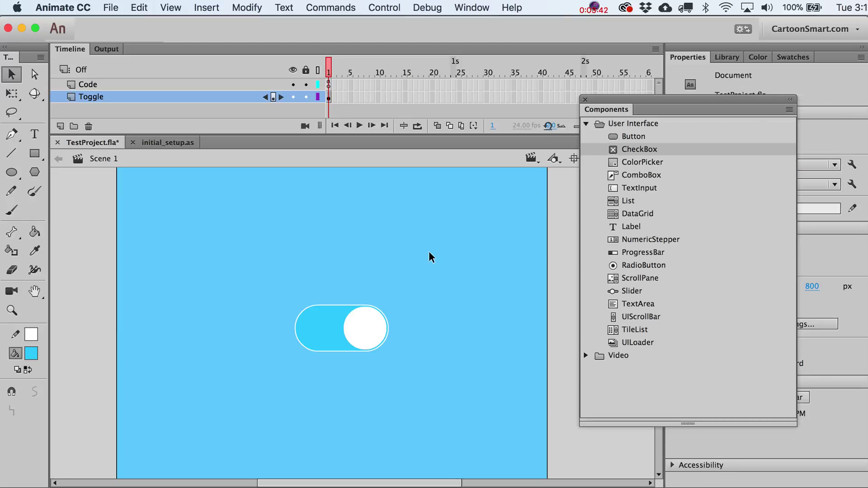
{"action": "left_click", "coordinate": [647, 213]}
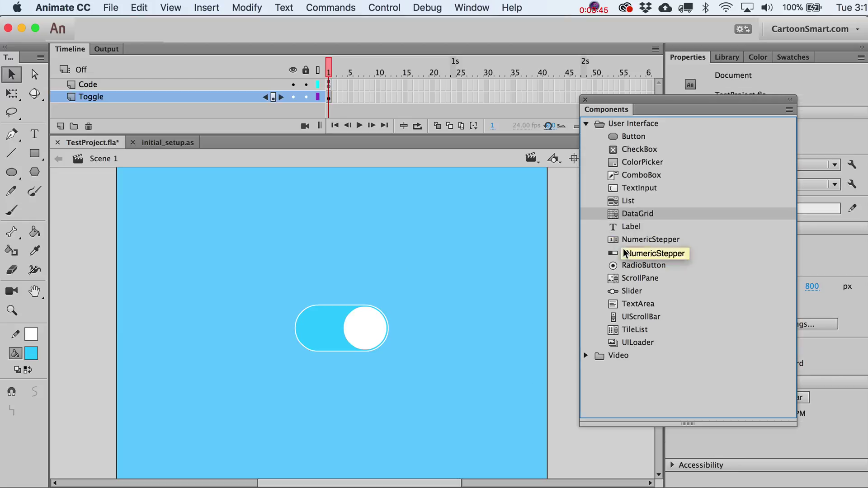
{"action": "left_click", "coordinate": [615, 277]}
{"action": "left_click", "coordinate": [615, 292]}
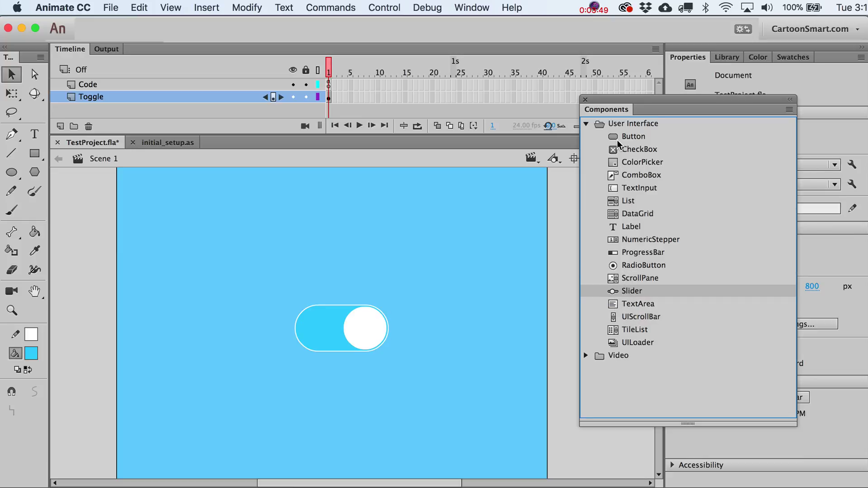
{"action": "left_click_drag", "start_coordinate": [616, 136], "coordinate": [474, 300]}
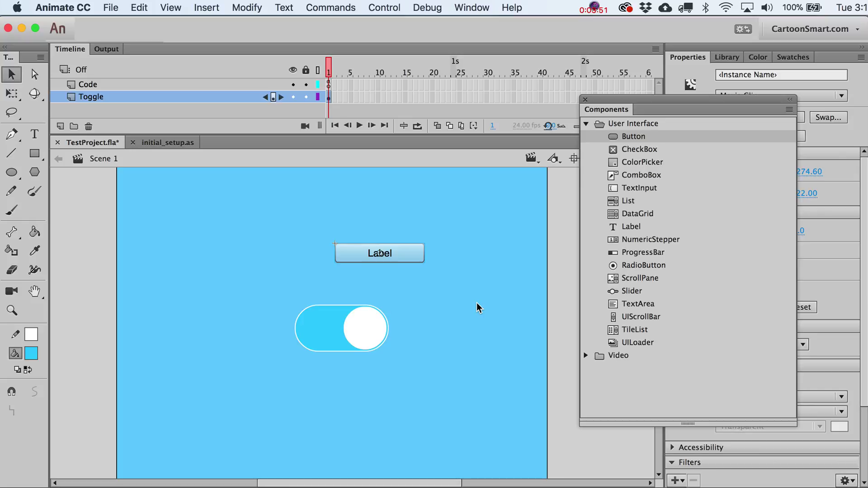
{"action": "left_click", "coordinate": [436, 271]}
{"action": "left_click", "coordinate": [400, 259]}
{"action": "key", "text": "Delete"}
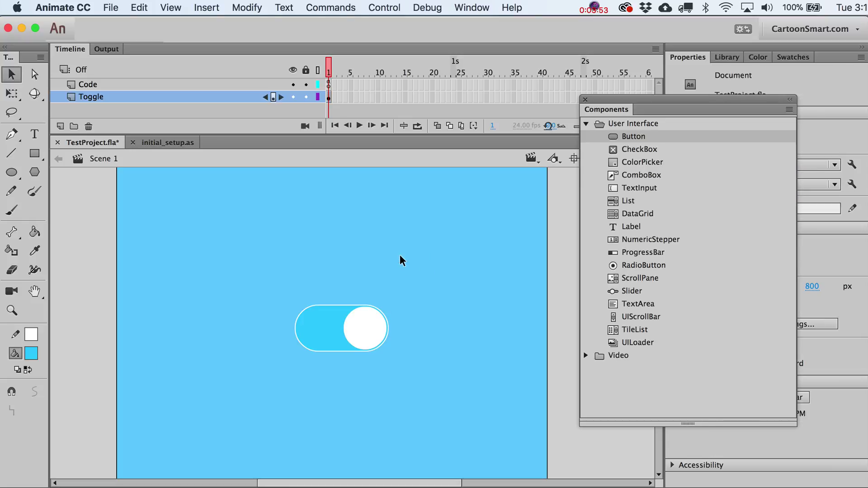
Step: Close the Components panel and enter editing mode for the ToggleSwitch toggle instance on stage
{"action": "left_click", "coordinate": [586, 100]}
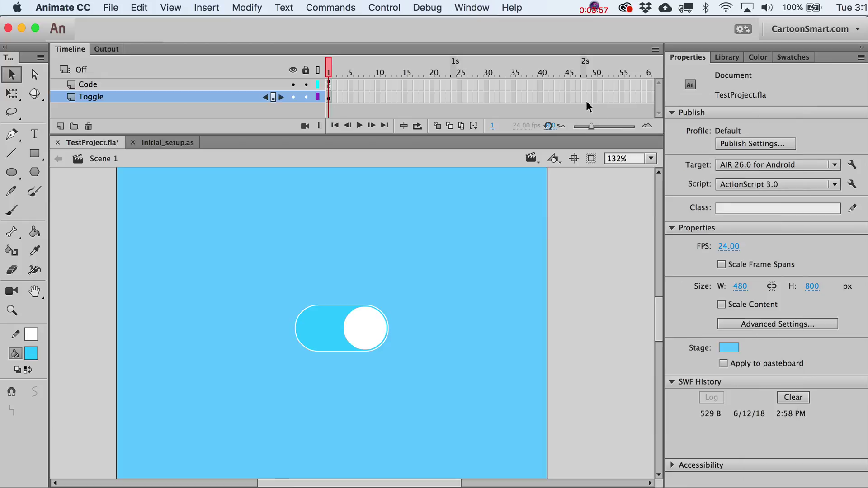
{"action": "left_click", "coordinate": [381, 344]}
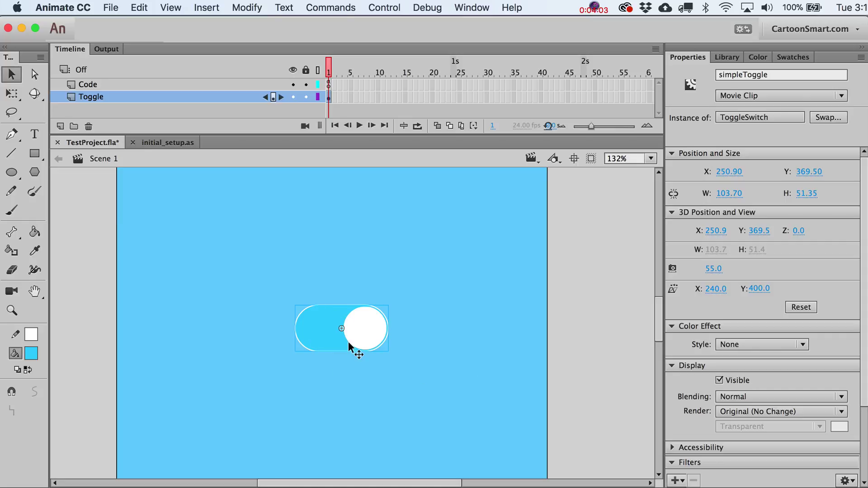
{"action": "left_click", "coordinate": [443, 394]}
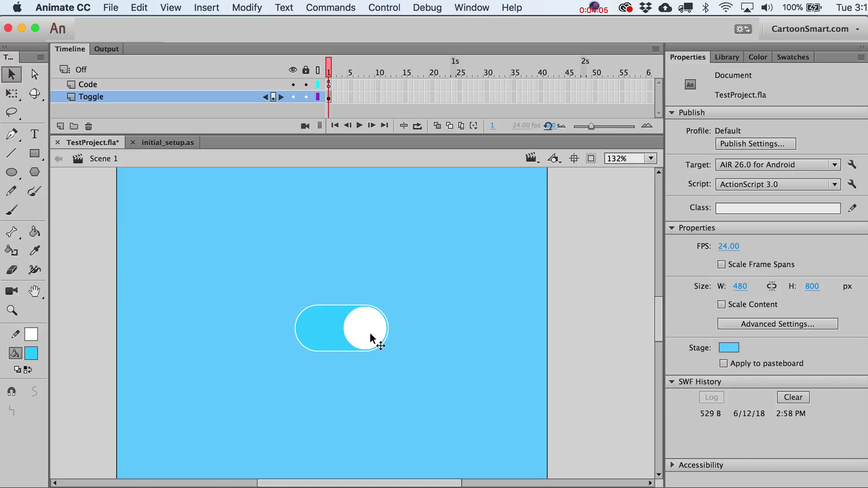
{"action": "left_click", "coordinate": [361, 345]}
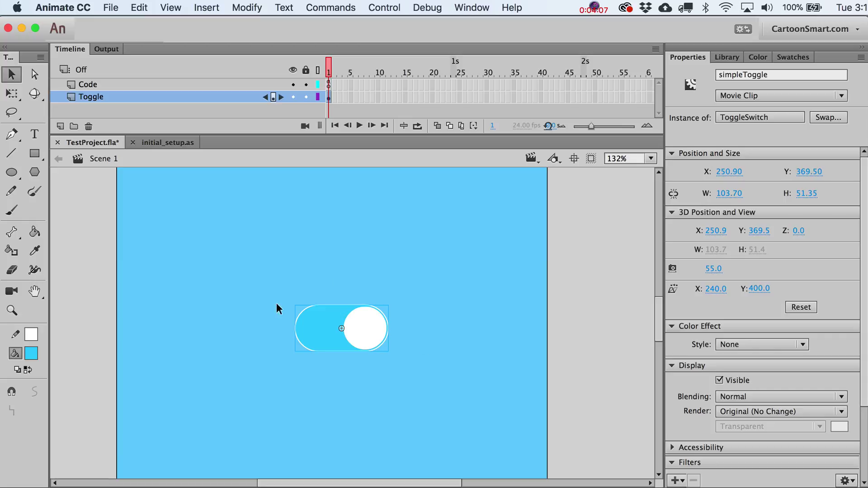
{"action": "double_click", "coordinate": [352, 325]}
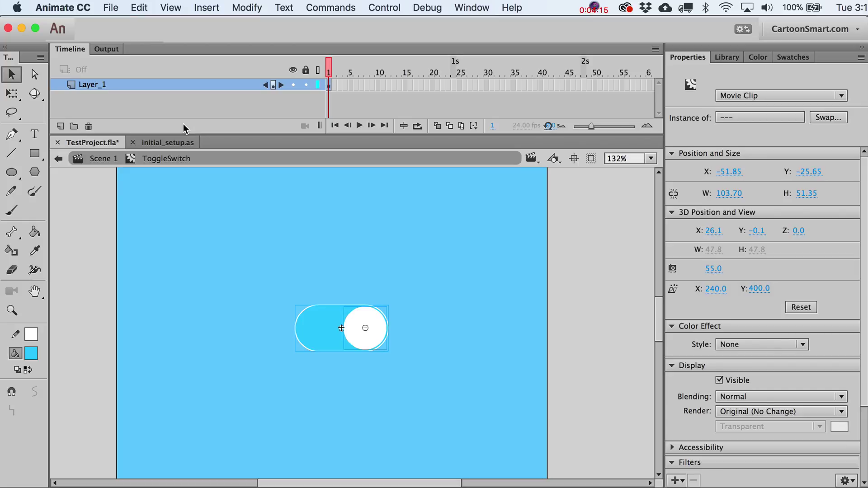
{"action": "left_click", "coordinate": [105, 159]}
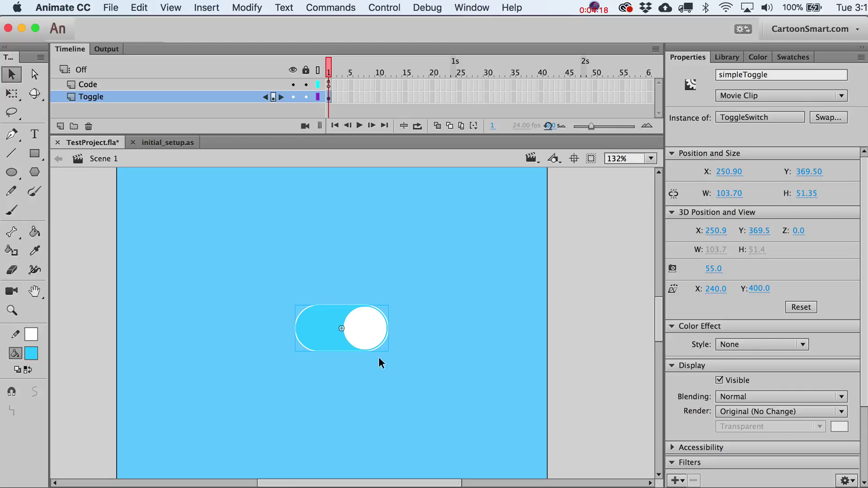
{"action": "double_click", "coordinate": [345, 324]}
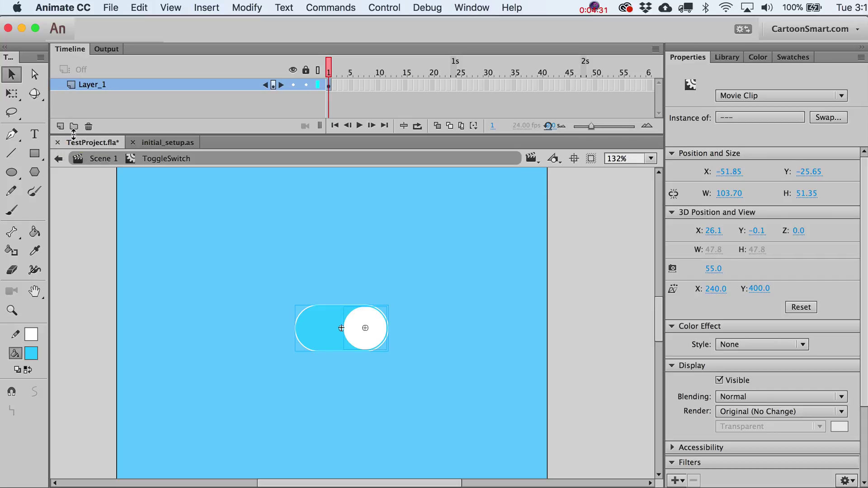
Step: Cut the white knob from Layer_1 and paste it in place on a new layer
{"action": "left_click", "coordinate": [256, 239]}
{"action": "left_click", "coordinate": [361, 325]}
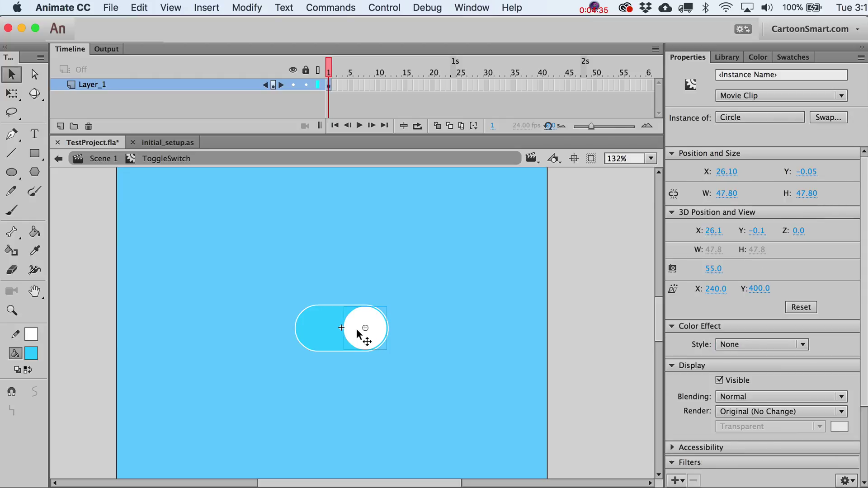
{"action": "key", "text": "Delete"}
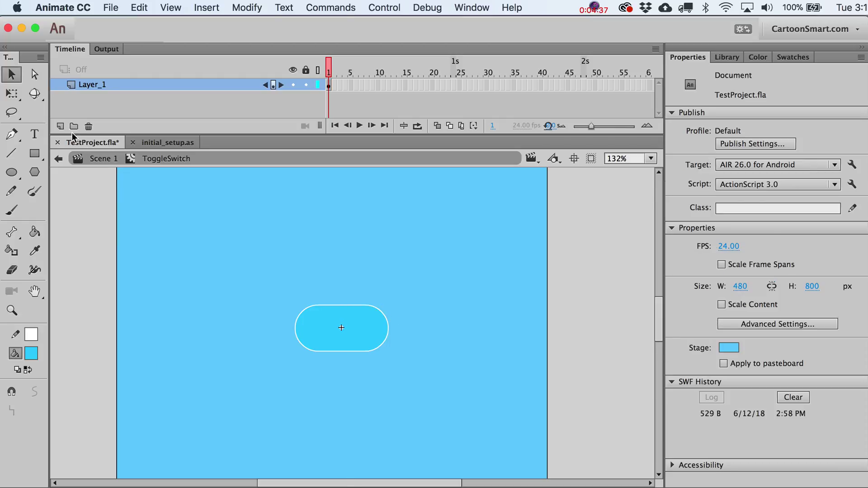
{"action": "left_click", "coordinate": [60, 126]}
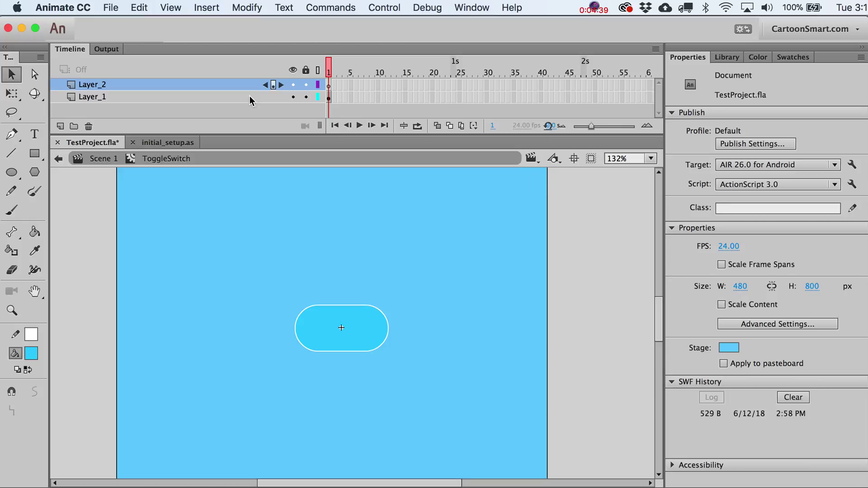
{"action": "left_click", "coordinate": [141, 9]}
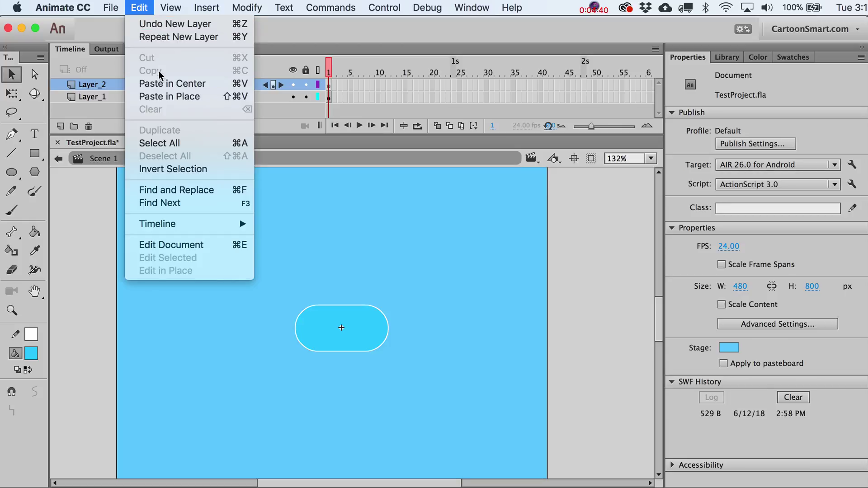
{"action": "left_click", "coordinate": [162, 96]}
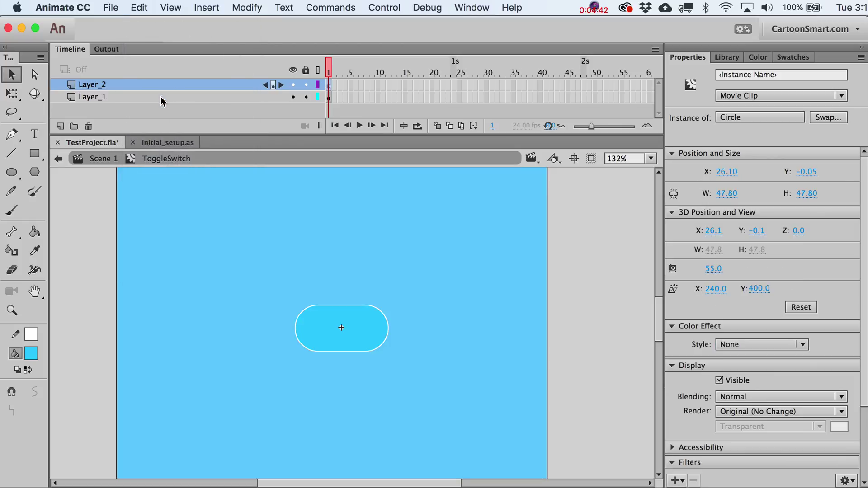
{"action": "double_click", "coordinate": [93, 86]}
Step: Name the new layer Circle and rename Layer_1 to Backing
{"action": "type", "text": "Circle"}
{"action": "key", "text": "Return"}
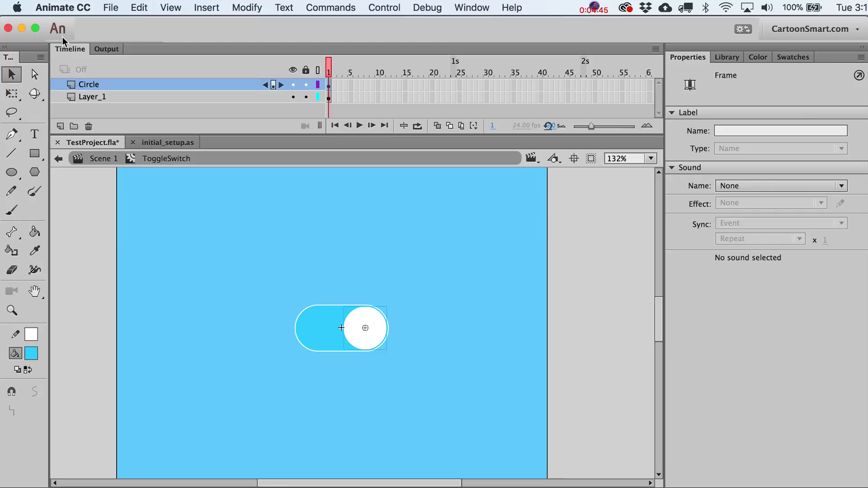
{"action": "double_click", "coordinate": [91, 97]}
{"action": "type", "text": "Backing"}
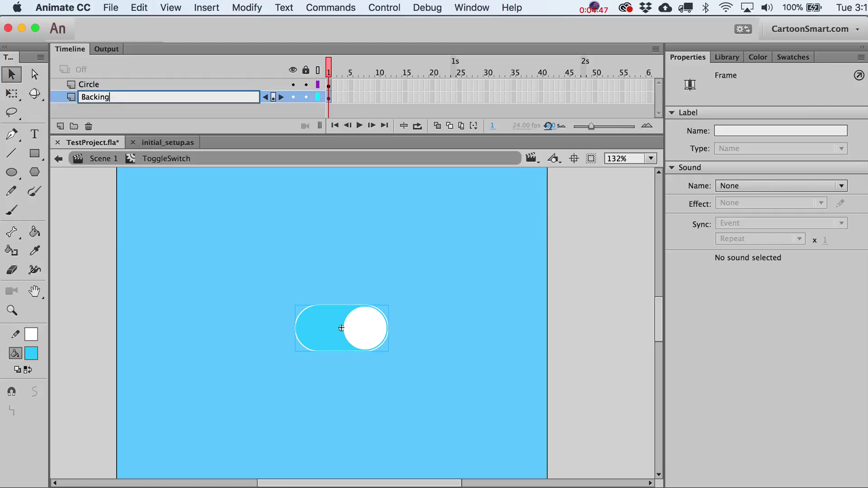
{"action": "key", "text": "Return"}
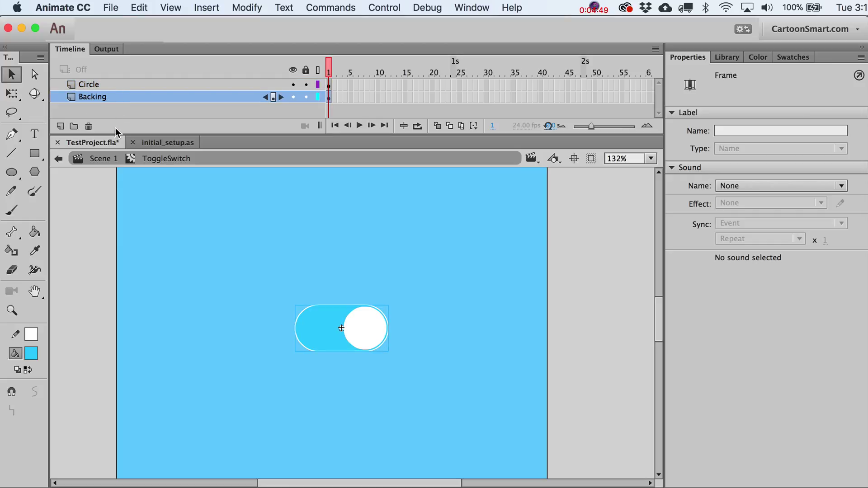
Step: Insert keyframes at frame 5 on both the Circle and Backing layers
{"action": "left_click_drag", "start_coordinate": [113, 136], "coordinate": [113, 151]}
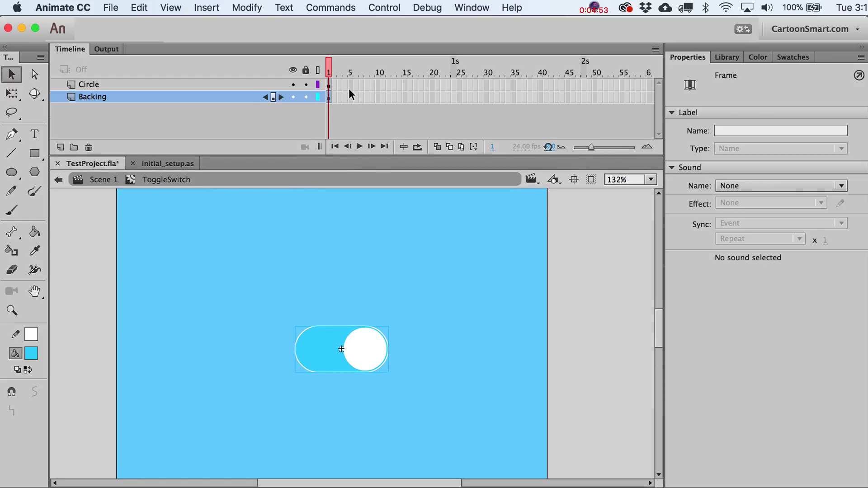
{"action": "left_click_drag", "start_coordinate": [352, 85], "coordinate": [352, 107]}
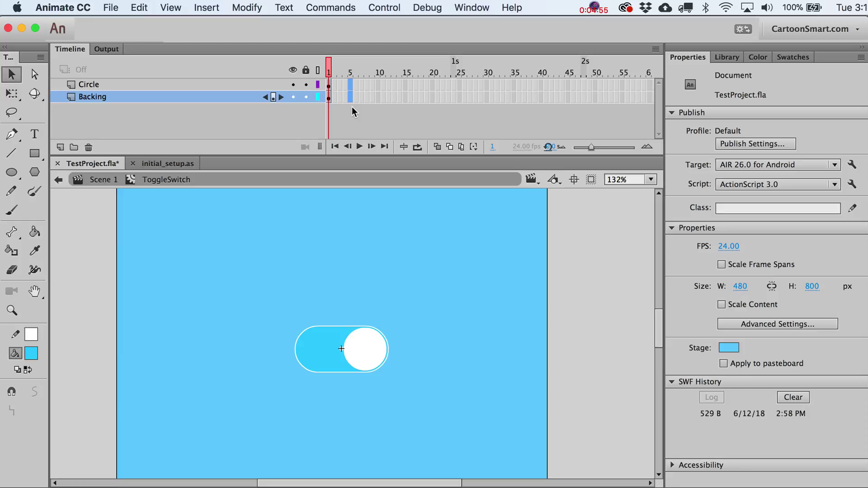
{"action": "mouse_move", "coordinate": [350, 88]}
{"action": "left_mouse_down"}
{"action": "mouse_move", "coordinate": [356, 109]}
{"action": "mouse_move", "coordinate": [353, 88]}
{"action": "left_mouse_up"}
{"action": "right_click", "coordinate": [352, 88]}
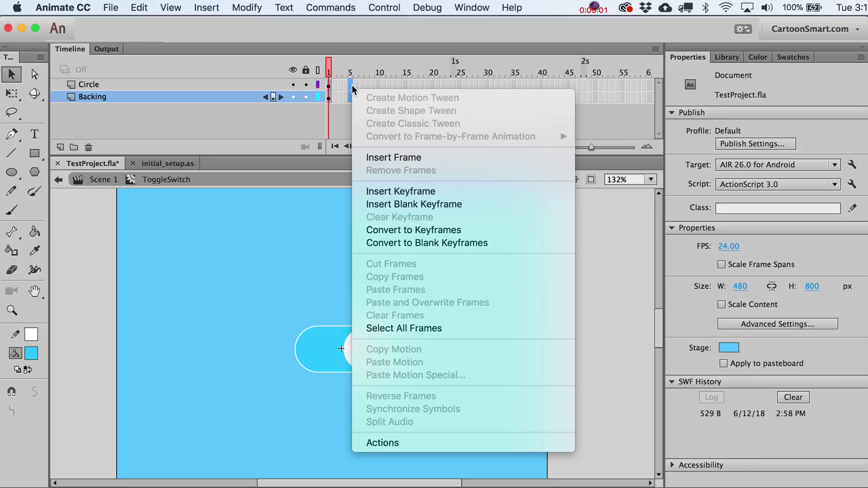
{"action": "left_click", "coordinate": [403, 192]}
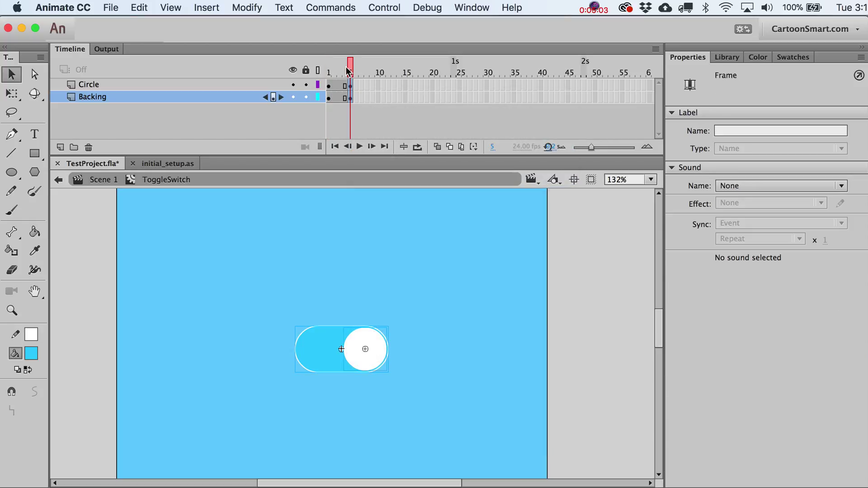
{"action": "left_click", "coordinate": [387, 337]}
{"action": "left_click", "coordinate": [382, 347]}
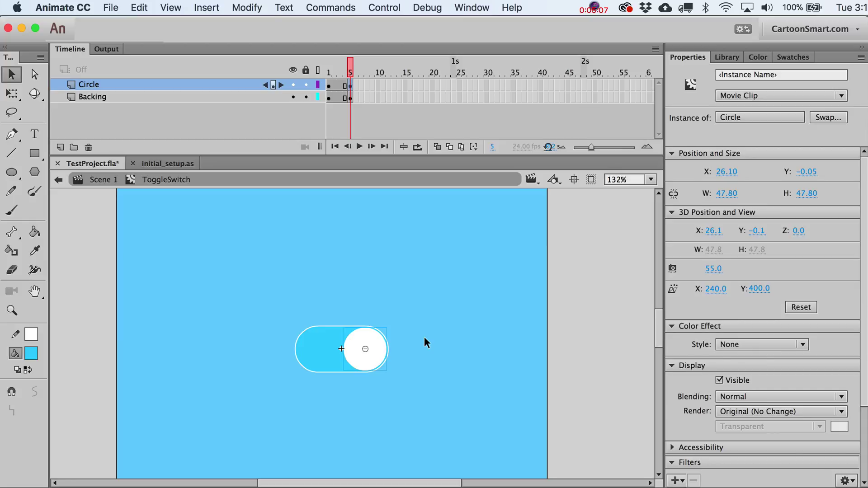
Step: Move the knob to the pill's left end at frame 5 and add a Circle classic tween
{"action": "key", "text": "Left"}
{"action": "key", "text": "Left"}
{"action": "key", "text": "Left"}
{"action": "key", "text": "Left"}
{"action": "key", "text": "Left"}
{"action": "key", "text": "Left"}
{"action": "key", "text": "Left"}
{"action": "key", "text": "Left"}
{"action": "key", "text": "Left"}
{"action": "key", "text": "Left"}
{"action": "key", "text": "Left"}
{"action": "key", "text": "Left"}
{"action": "key", "text": "Left"}
{"action": "key", "text": "Left"}
{"action": "key", "text": "Left"}
{"action": "key", "text": "Left"}
{"action": "key", "text": "Left"}
{"action": "key", "text": "Left"}
{"action": "key", "text": "Left"}
{"action": "key", "text": "Left"}
{"action": "key", "text": "Left"}
{"action": "key", "text": "Left"}
{"action": "key", "text": "Left"}
{"action": "key", "text": "Left"}
{"action": "key", "text": "Left"}
{"action": "key", "text": "Left"}
{"action": "key", "text": "Left"}
{"action": "key", "text": "Left"}
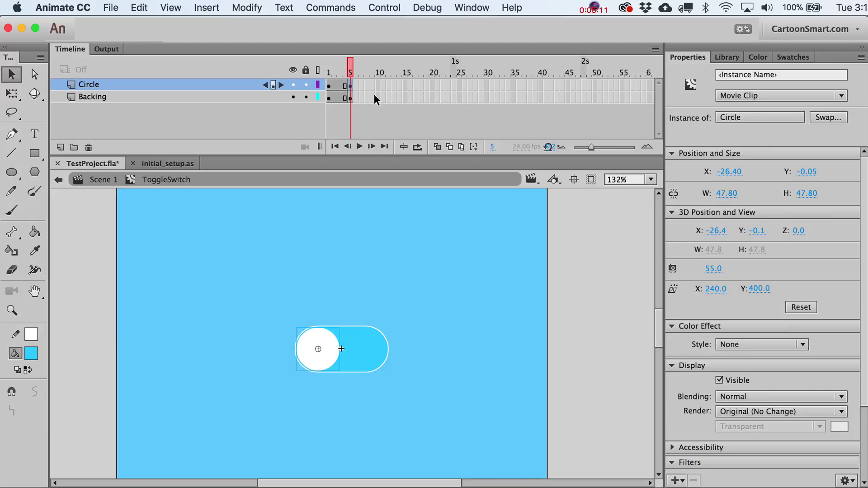
{"action": "left_click", "coordinate": [339, 85]}
{"action": "right_click", "coordinate": [339, 86]}
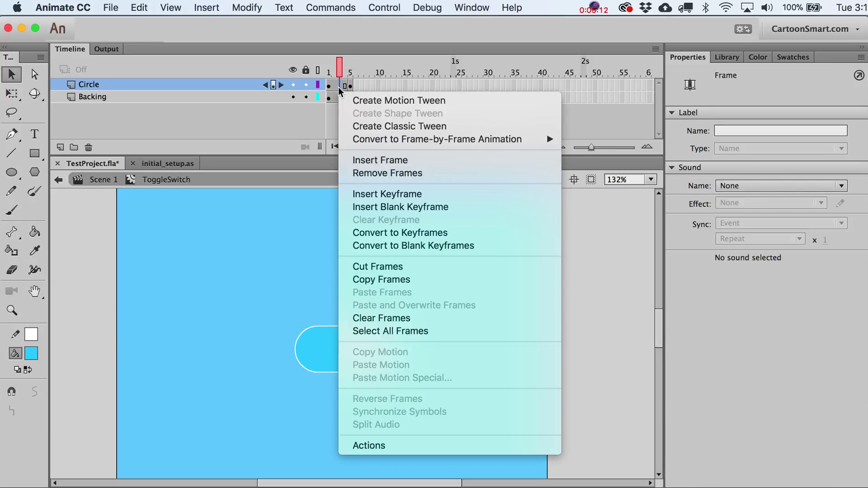
{"action": "left_click", "coordinate": [366, 128]}
{"action": "left_click_drag", "start_coordinate": [345, 75], "coordinate": [323, 70]}
{"action": "key", "text": "Return"}
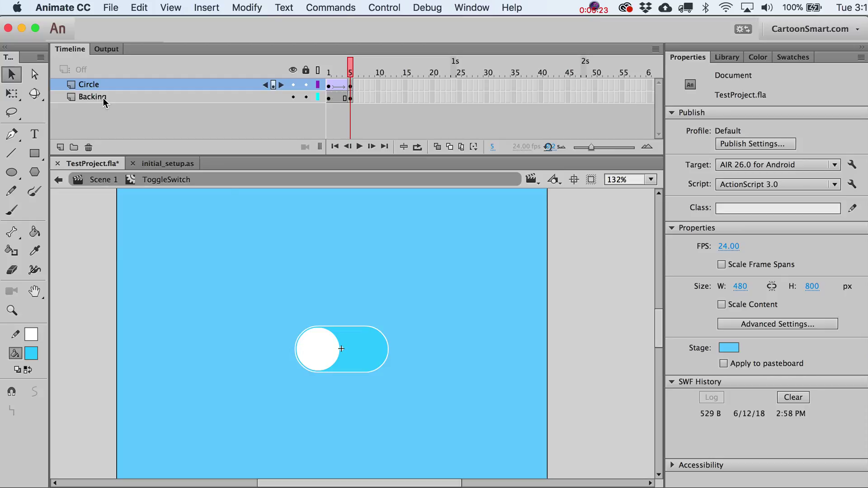
Step: Create a classic tween on the Backing layer between frames 1 and 5
{"action": "left_click", "coordinate": [380, 352]}
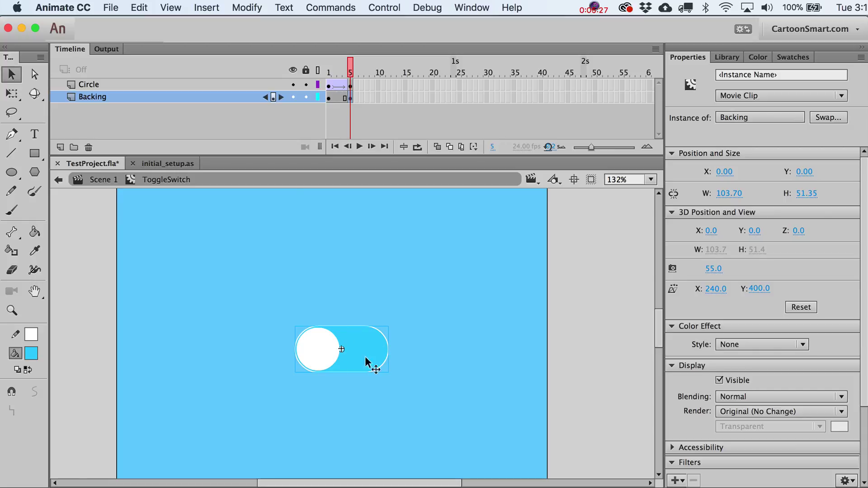
{"action": "left_click", "coordinate": [337, 96]}
{"action": "right_click", "coordinate": [337, 97]}
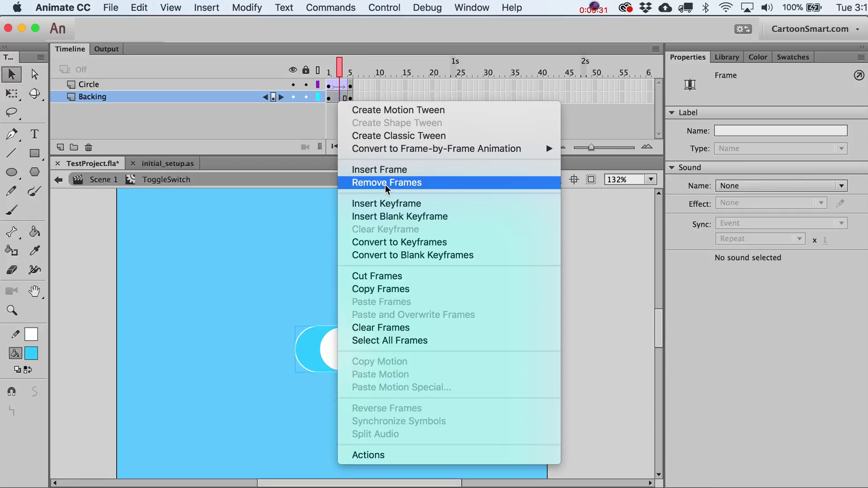
{"action": "left_click", "coordinate": [385, 135]}
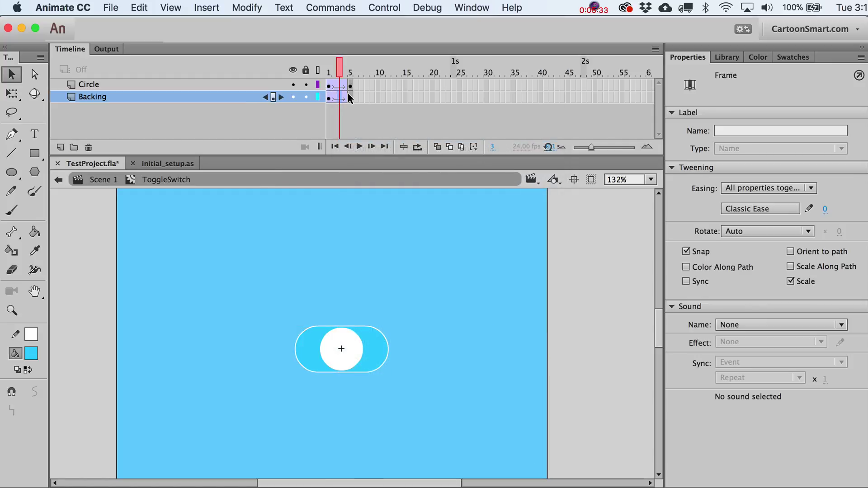
{"action": "left_click", "coordinate": [349, 96]}
{"action": "left_click", "coordinate": [409, 357]}
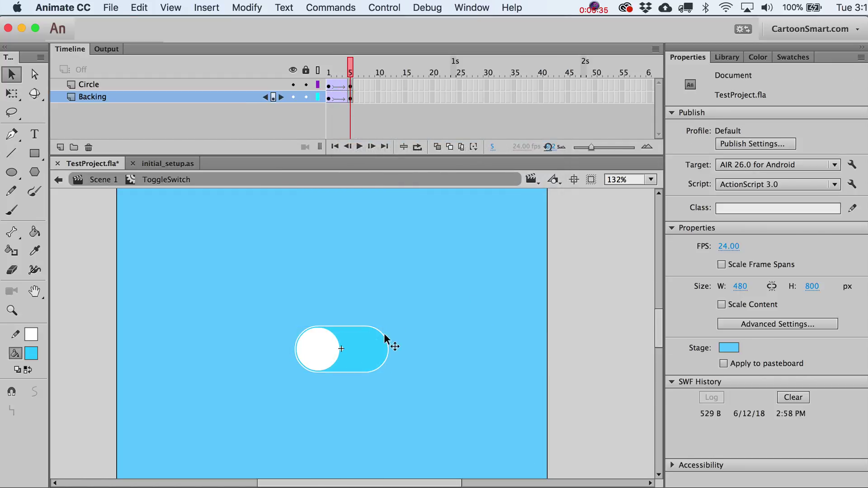
{"action": "left_click", "coordinate": [375, 339]}
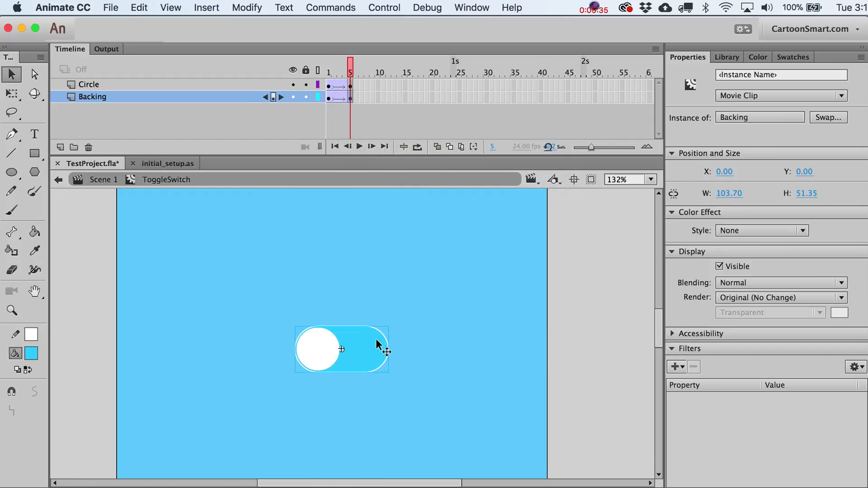
Step: Give the Backing pill an Alpha color effect of 0% at frame 5 and preview the fade
{"action": "left_click", "coordinate": [741, 232]}
{"action": "left_click", "coordinate": [743, 306]}
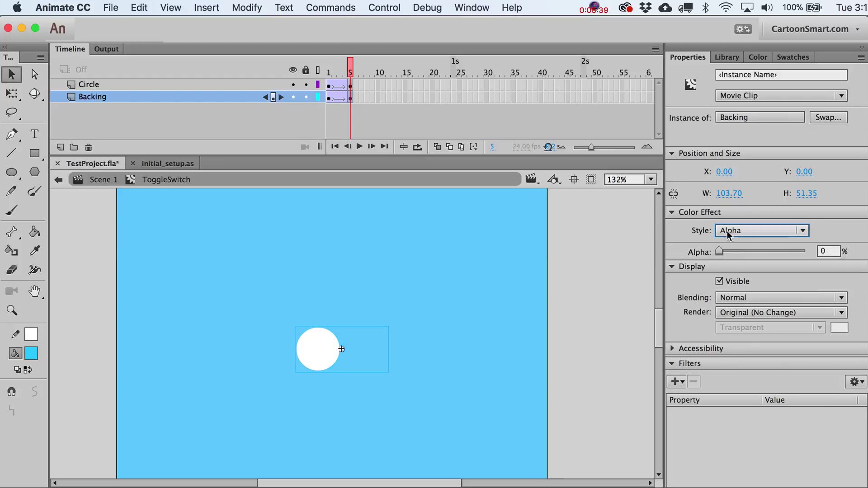
{"action": "mouse_move", "coordinate": [723, 252]}
{"action": "left_mouse_down"}
{"action": "mouse_move", "coordinate": [798, 255]}
{"action": "mouse_move", "coordinate": [716, 252]}
{"action": "left_mouse_up"}
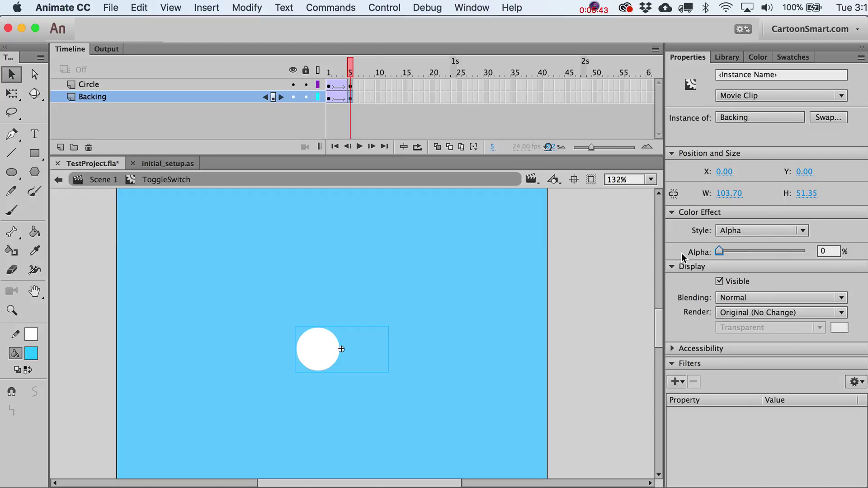
{"action": "left_click", "coordinate": [329, 73]}
{"action": "left_click_drag", "start_coordinate": [328, 77], "coordinate": [360, 65]}
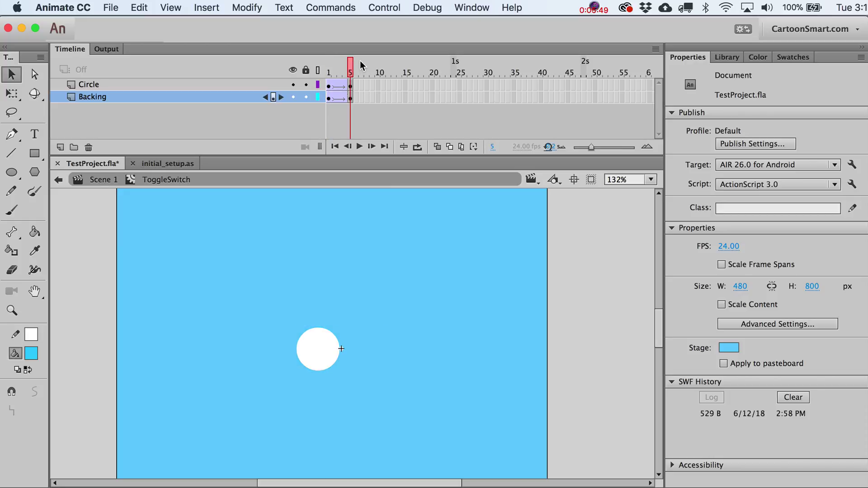
Step: Add Layer_3 below Backing and copy the backing pill from frame 1
{"action": "left_click", "coordinate": [60, 148]}
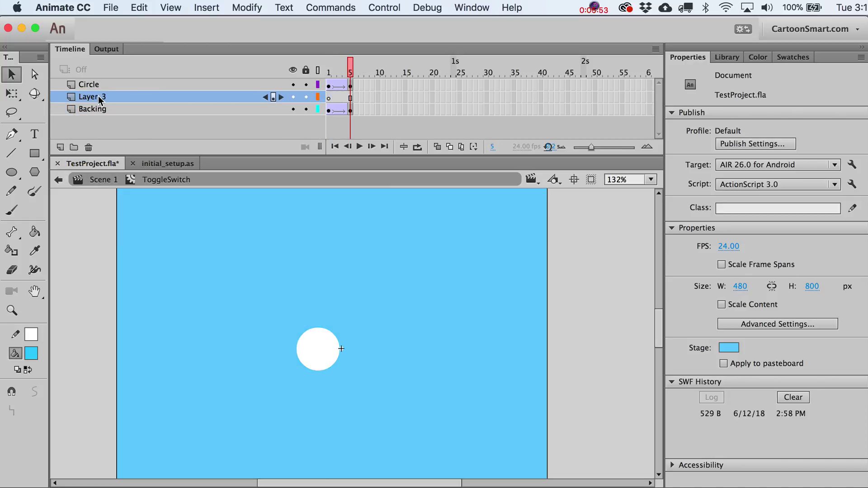
{"action": "left_click_drag", "start_coordinate": [100, 100], "coordinate": [110, 115]}
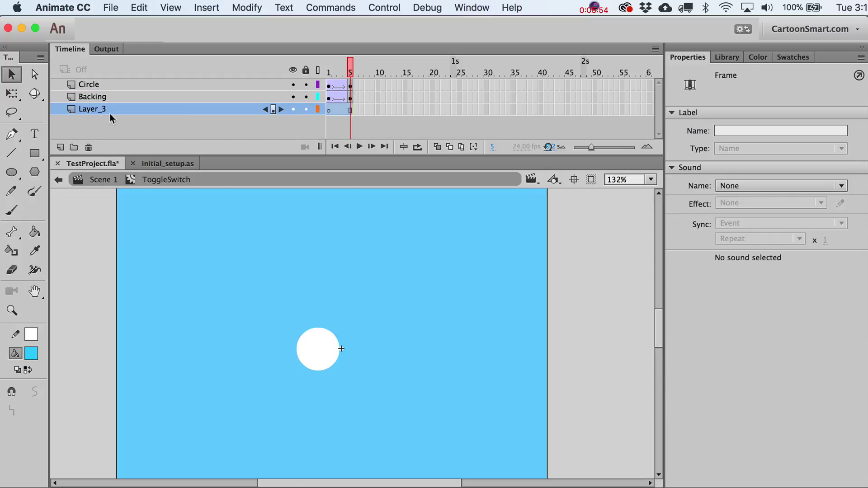
{"action": "left_click", "coordinate": [332, 98]}
{"action": "left_click", "coordinate": [331, 98]}
{"action": "left_click", "coordinate": [283, 339]}
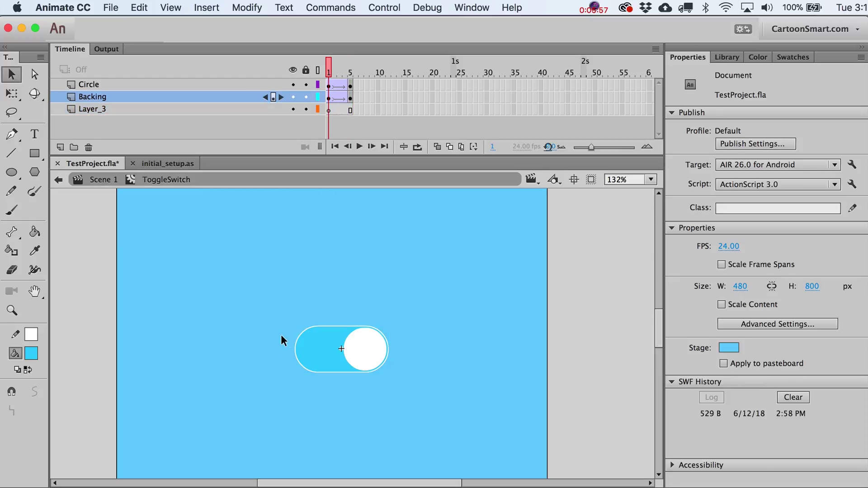
{"action": "left_click", "coordinate": [330, 352]}
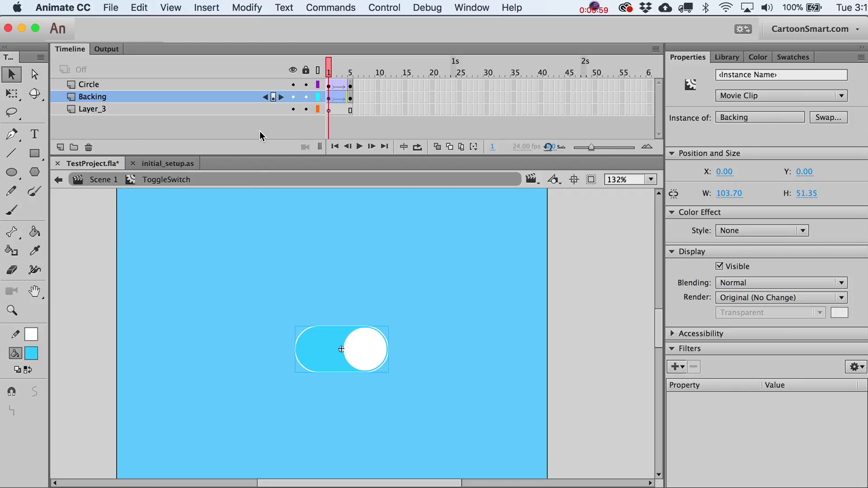
{"action": "left_click", "coordinate": [139, 8]}
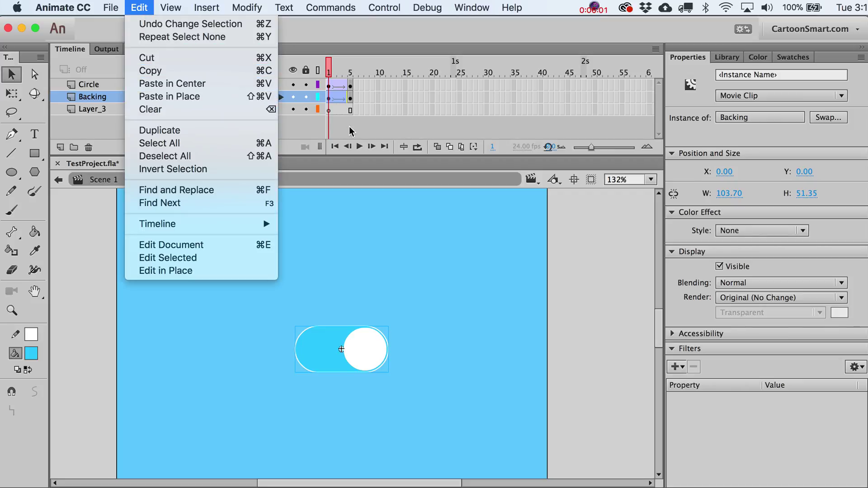
{"action": "left_click", "coordinate": [332, 109]}
Step: Paste the pill in place on Layer_3 and hide the Circle and Backing layers
{"action": "left_click", "coordinate": [332, 108]}
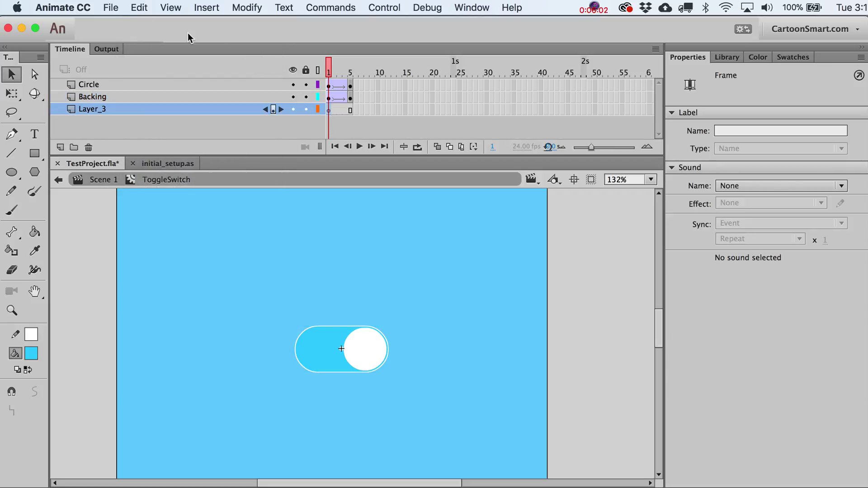
{"action": "left_click", "coordinate": [139, 8]}
{"action": "left_click", "coordinate": [170, 97]}
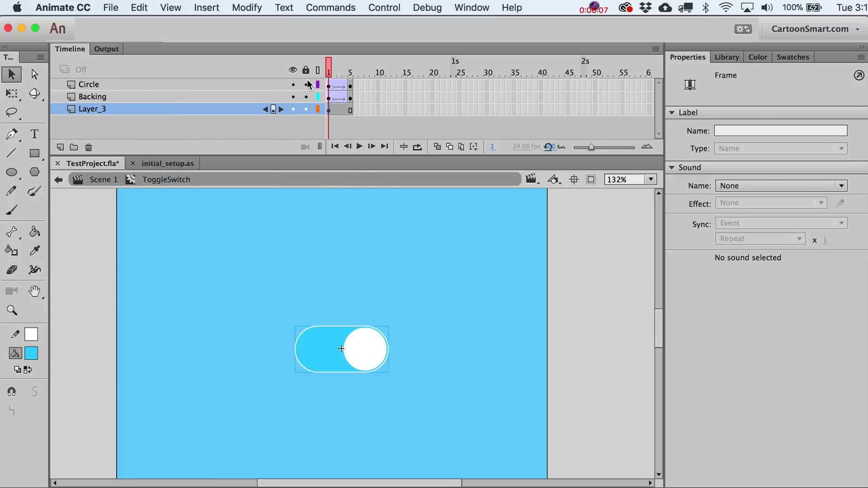
{"action": "left_click", "coordinate": [293, 96]}
{"action": "left_click", "coordinate": [293, 84]}
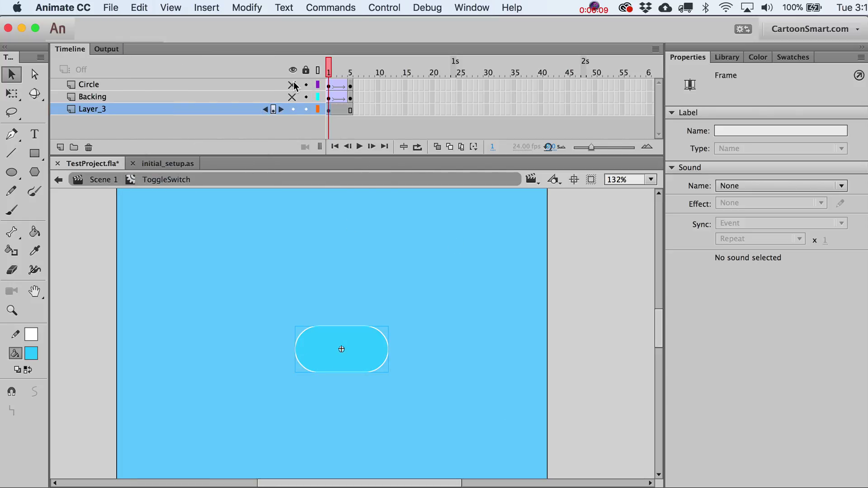
{"action": "left_click", "coordinate": [330, 67]}
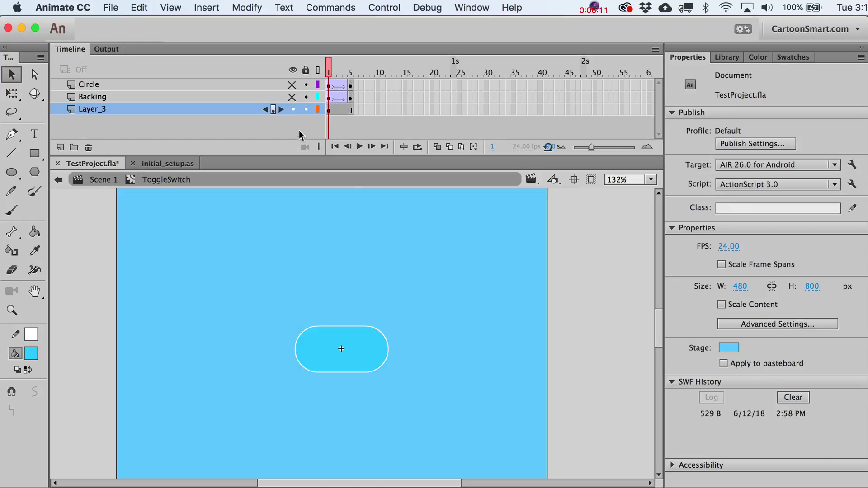
{"action": "left_click", "coordinate": [325, 353]}
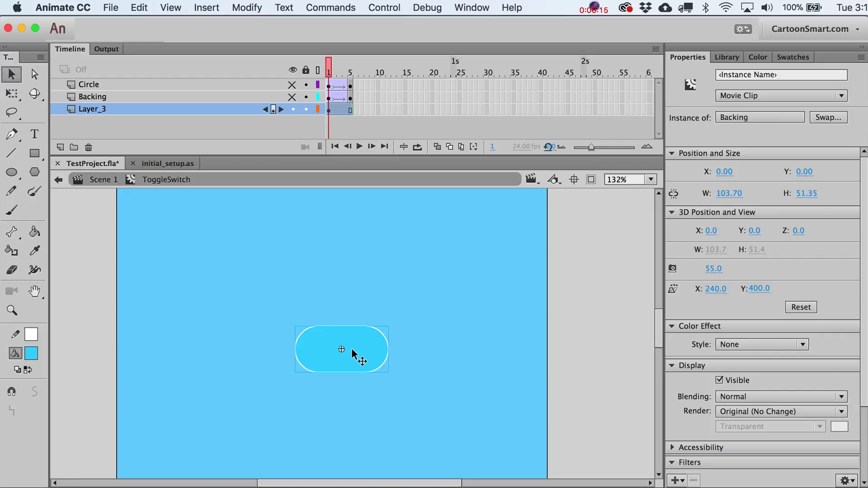
Step: Duplicate the pill's symbol under the name Backing2 and show it in the Library
{"action": "left_click", "coordinate": [252, 9]}
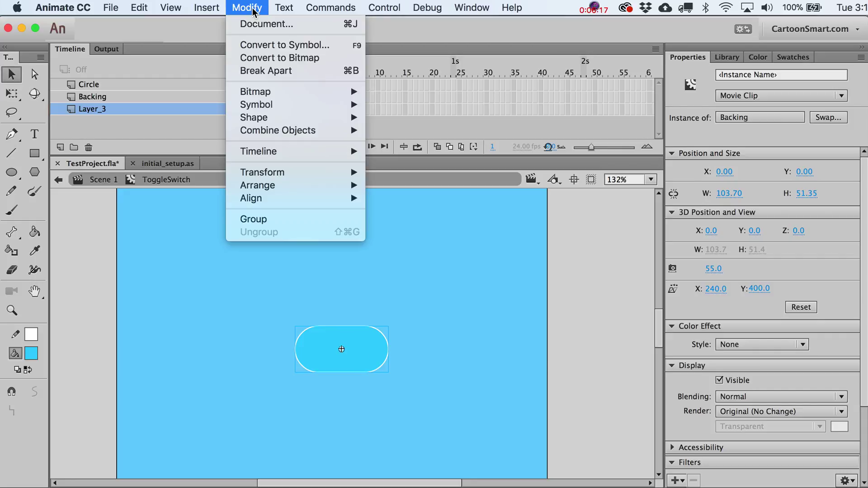
{"action": "mouse_move", "coordinate": [272, 105]}
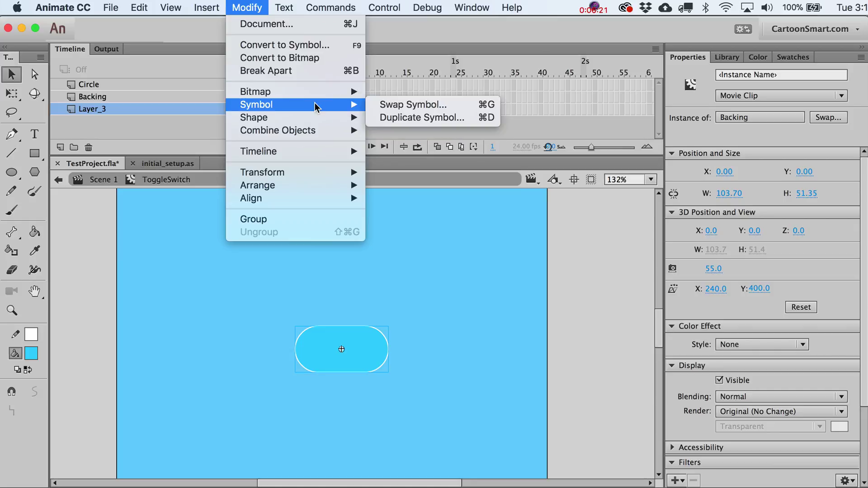
{"action": "left_click", "coordinate": [388, 117]}
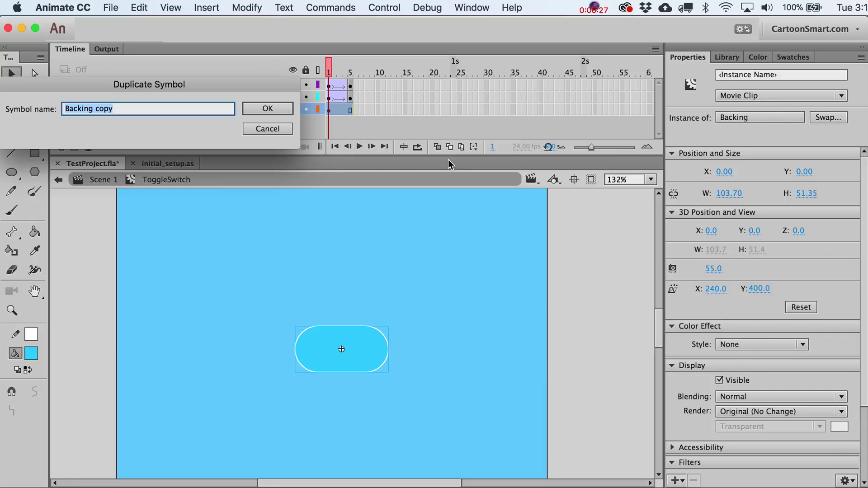
{"action": "left_click", "coordinate": [96, 113]}
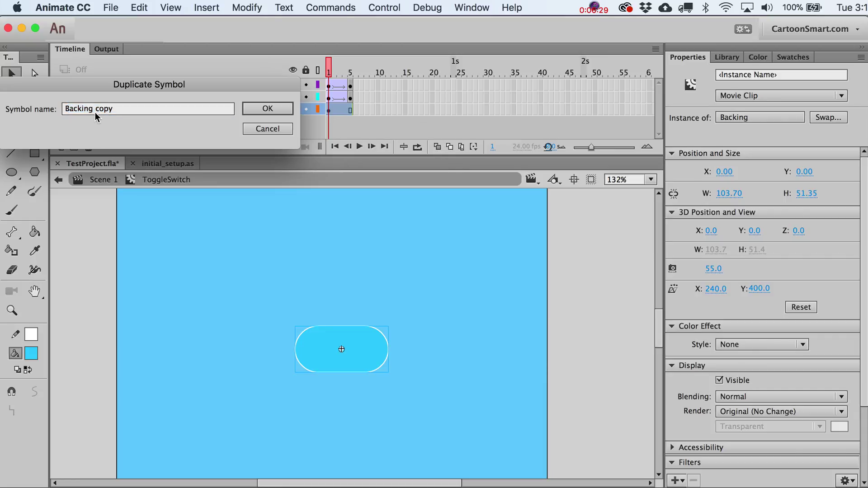
{"action": "left_click_drag", "start_coordinate": [95, 113], "coordinate": [167, 119]}
{"action": "type", "text": "2"}
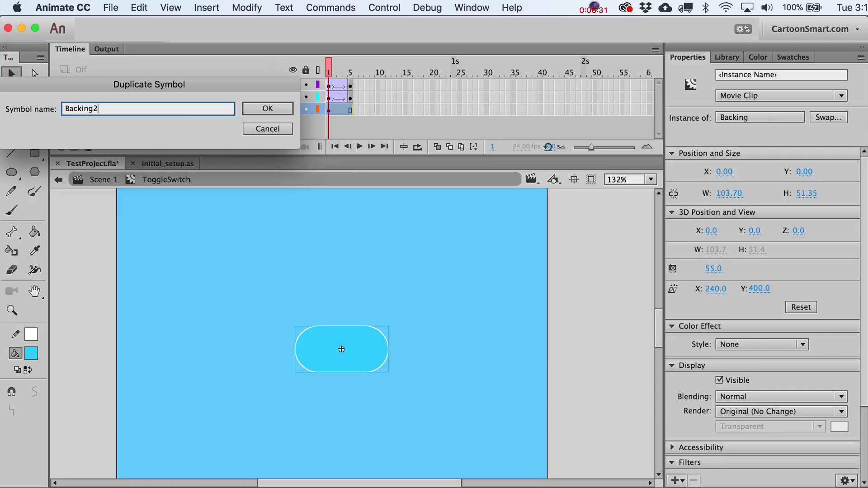
{"action": "left_click", "coordinate": [268, 109]}
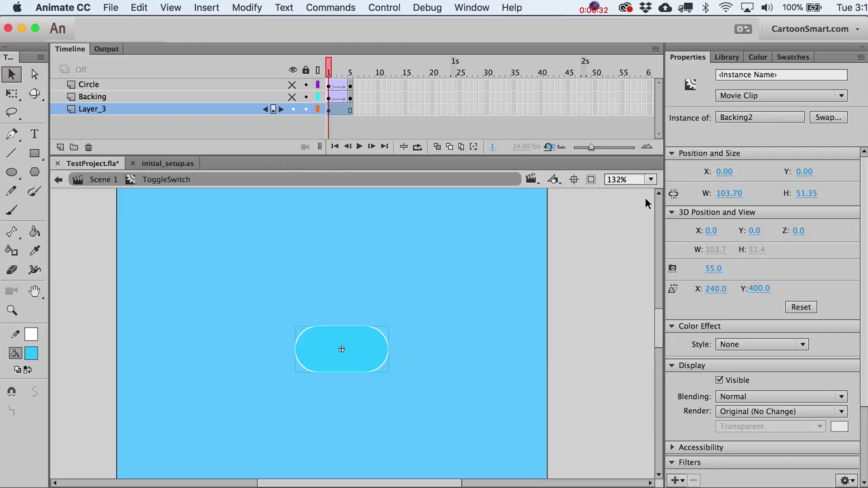
{"action": "left_click", "coordinate": [732, 58]}
Step: Edit Backing2 and delete the pill's blue fill, leaving only the white outline
{"action": "left_click", "coordinate": [713, 213]}
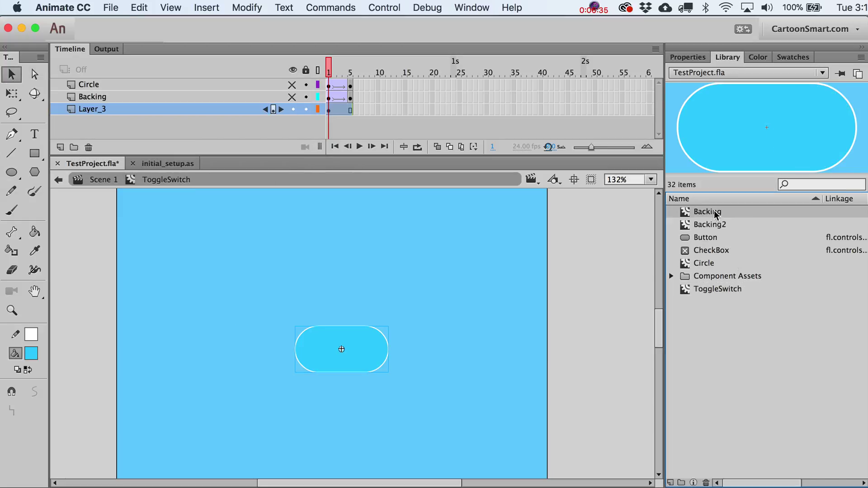
{"action": "left_click", "coordinate": [712, 226]}
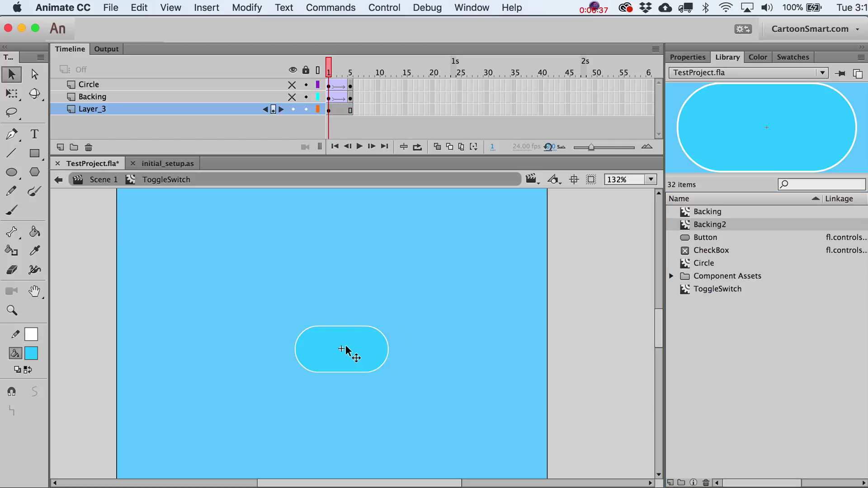
{"action": "double_click", "coordinate": [372, 348]}
{"action": "left_click", "coordinate": [428, 346]}
{"action": "left_click", "coordinate": [374, 349]}
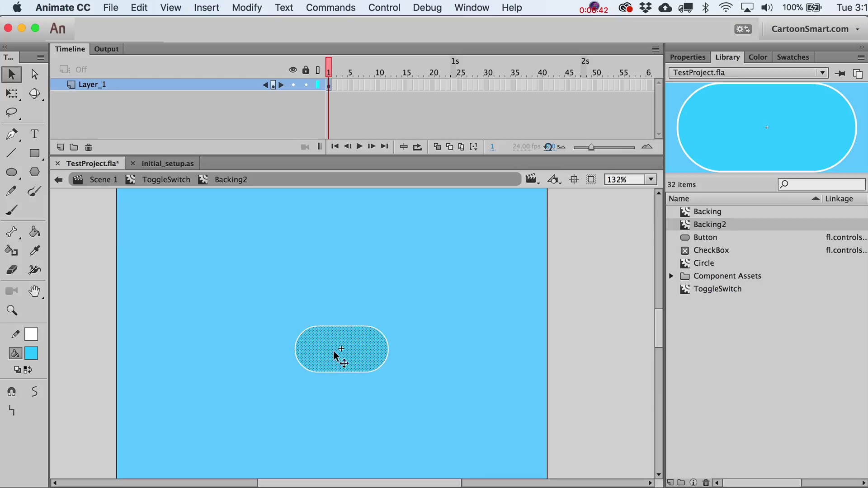
{"action": "key", "text": "Delete"}
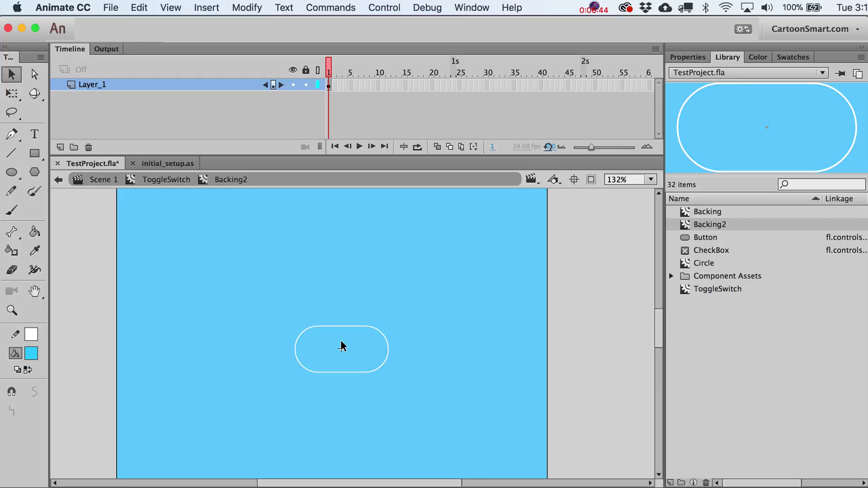